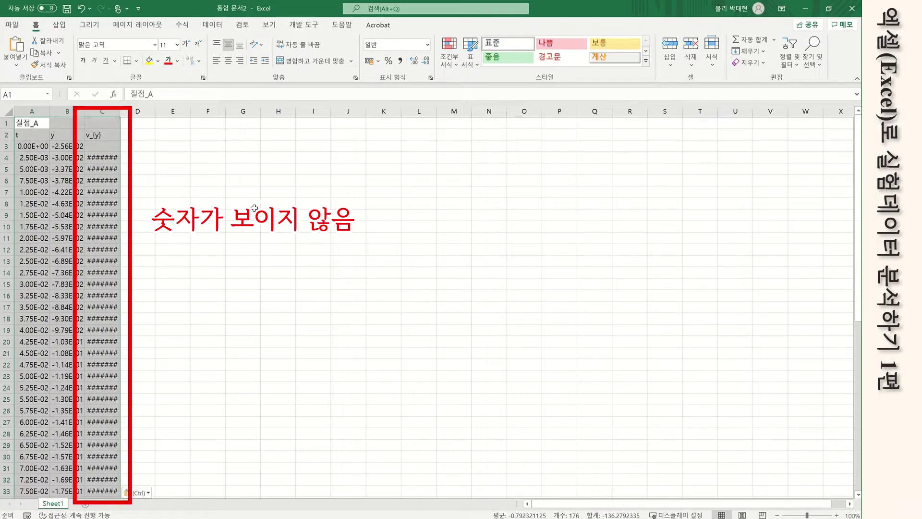
- Autofit the width of column C so its v_(y) values fit
{"action": "left_click", "coordinate": [110, 130]}
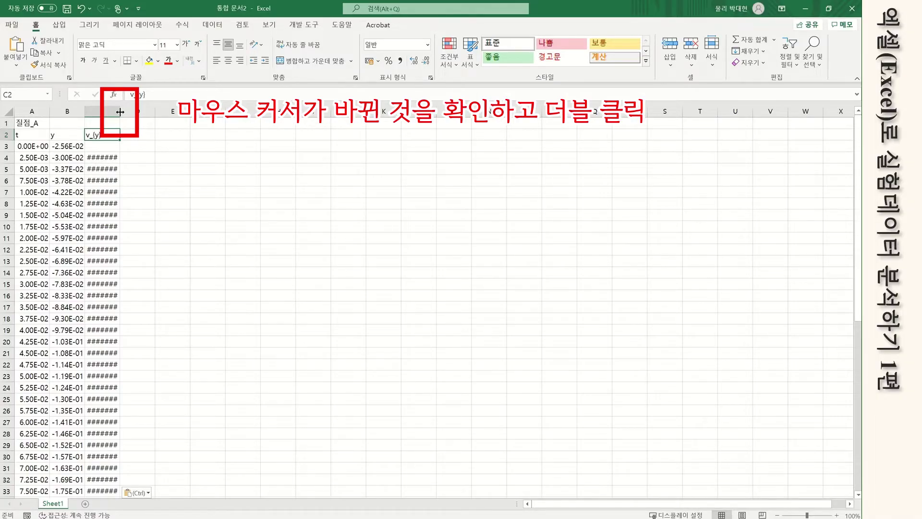
{"action": "double_click", "coordinate": [120, 112]}
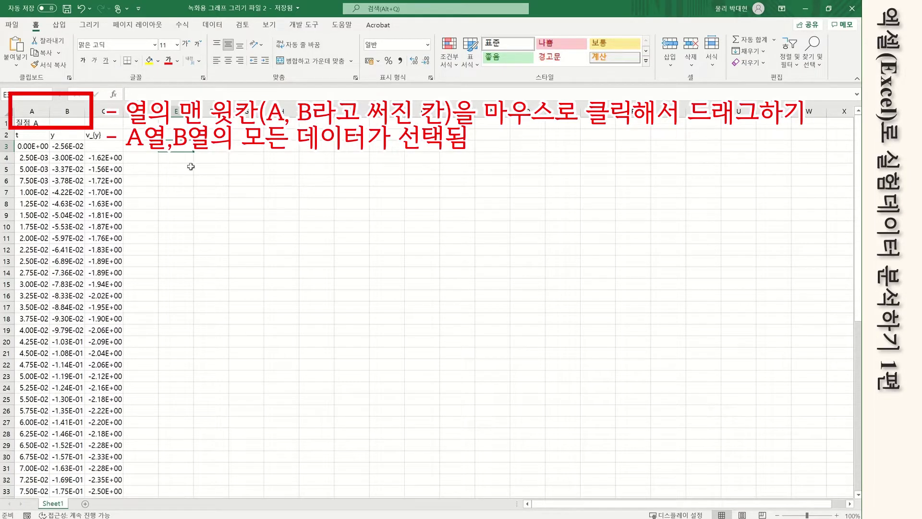
- Select columns A and B in their entirety, then clear the selection
{"action": "left_click", "coordinate": [39, 110]}
{"action": "left_click_drag", "start_coordinate": [39, 110], "coordinate": [66, 108]}
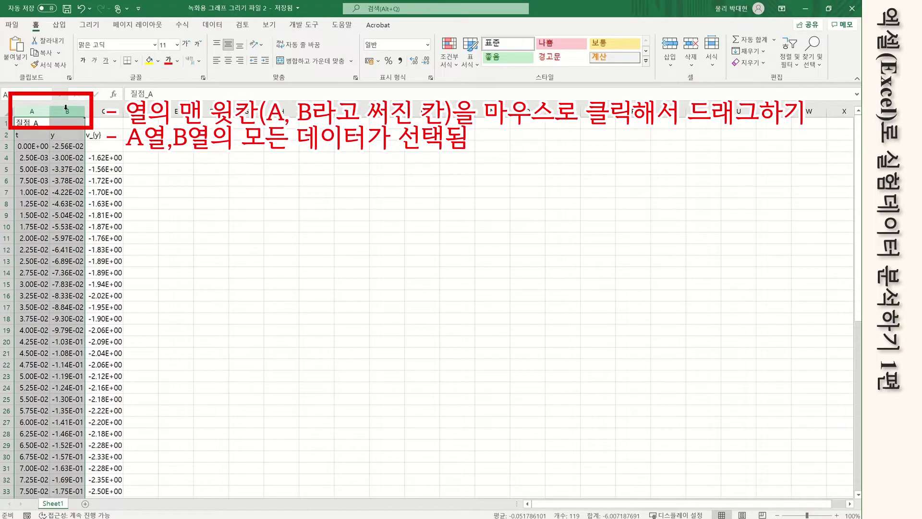
{"action": "left_click", "coordinate": [98, 157]}
- Select the t and y values from A3 downward across columns A and B, then return to A3
{"action": "left_click", "coordinate": [33, 146]}
{"action": "left_click_drag", "start_coordinate": [32, 145], "coordinate": [79, 495]}
{"action": "scroll", "coordinate": [79, 409], "scroll_direction": "up", "scroll_amount": 9}
{"action": "left_click", "coordinate": [40, 150]}
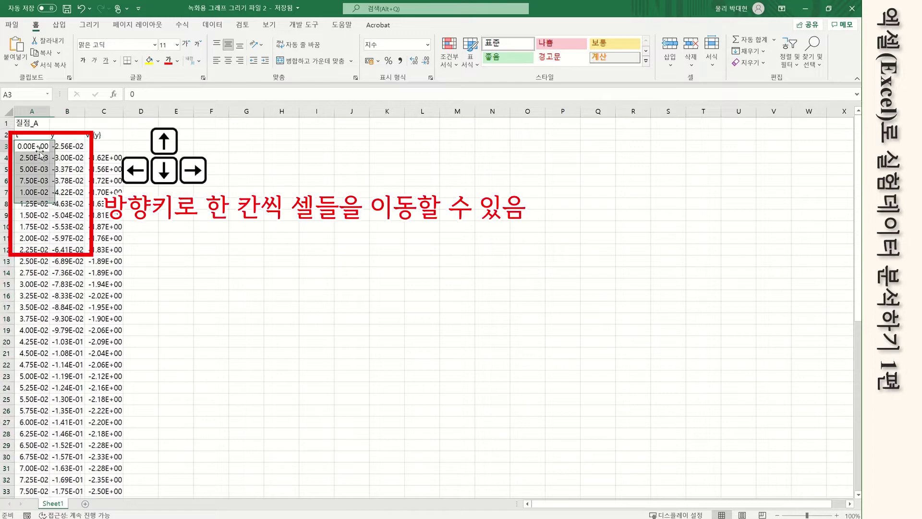
- Move the active cell one cell at a time between columns A and B, ending at B10
{"action": "key", "text": "Right"}
{"action": "key", "text": "Down"}
{"action": "key", "text": "Down"}
{"action": "key", "text": "Down"}
{"action": "key", "text": "Down"}
{"action": "key", "text": "Down"}
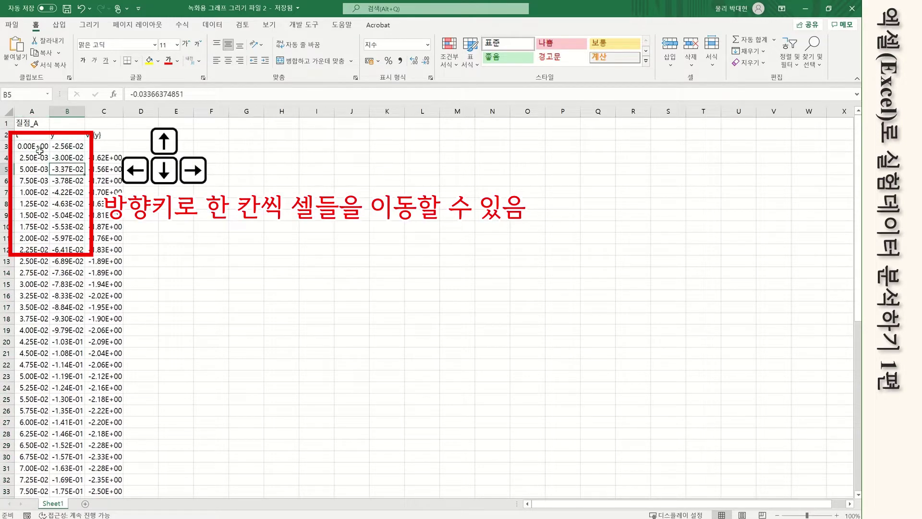
{"action": "key", "text": "Left"}
{"action": "key", "text": "Up"}
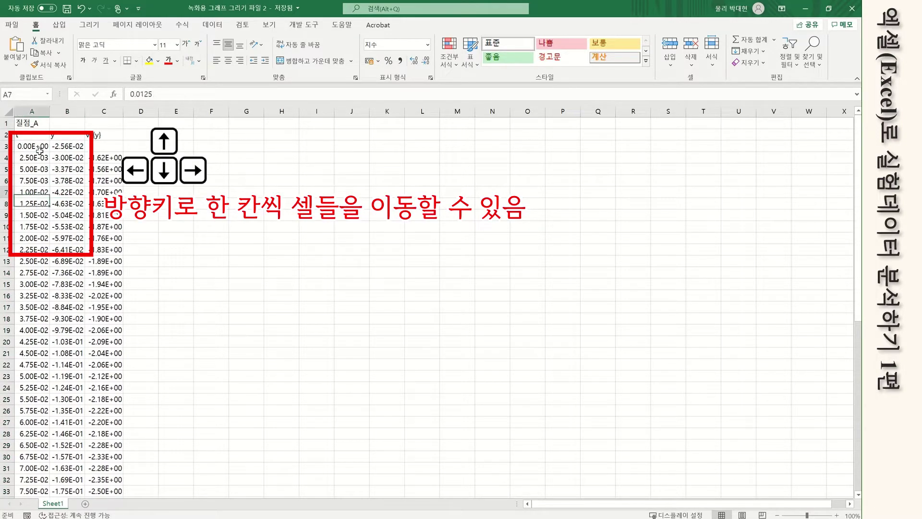
{"action": "key", "text": "Right"}
{"action": "key", "text": "Down"}
{"action": "key", "text": "Down"}
{"action": "key", "text": "Down"}
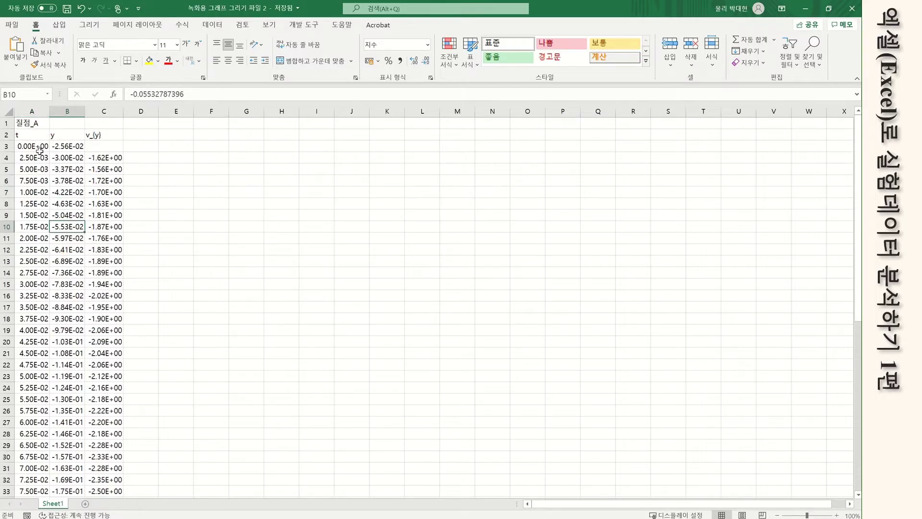
- Jump between the last data row and the top of columns A and B, ending at cell A2
{"action": "key", "text": "ctrl+Down"}
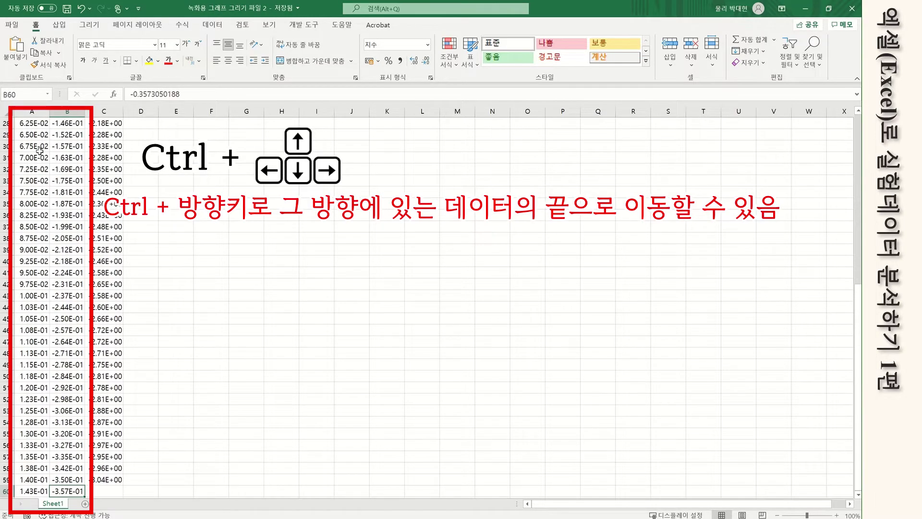
{"action": "key", "text": "Left"}
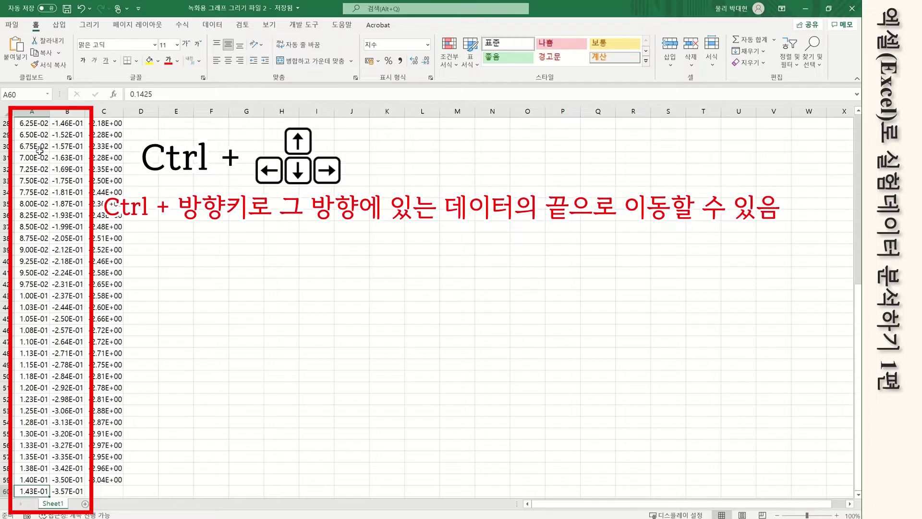
{"action": "key", "text": "ctrl+Up"}
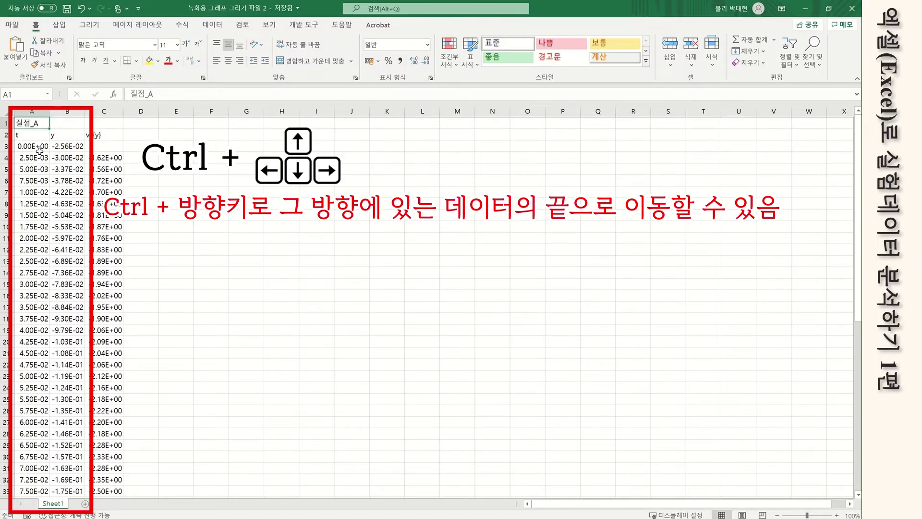
{"action": "key", "text": "Right"}
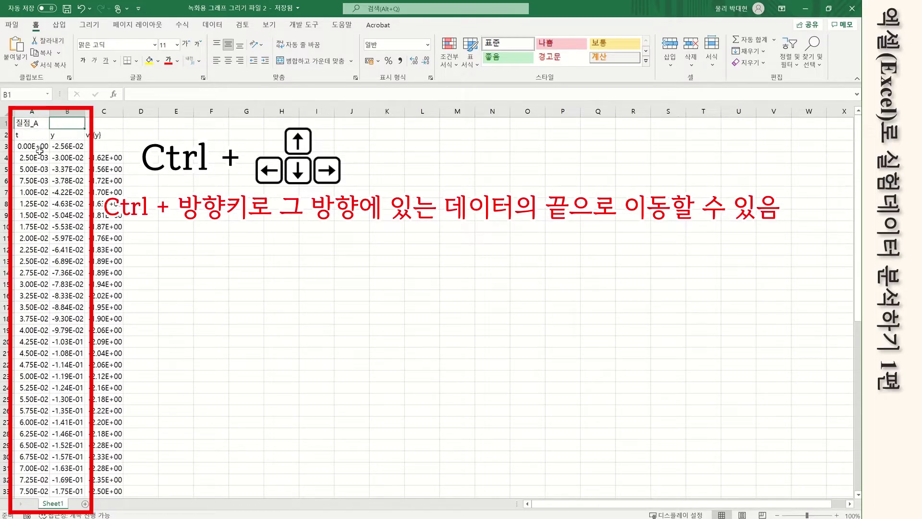
{"action": "key", "text": "Down"}
{"action": "key", "text": "ctrl+Down"}
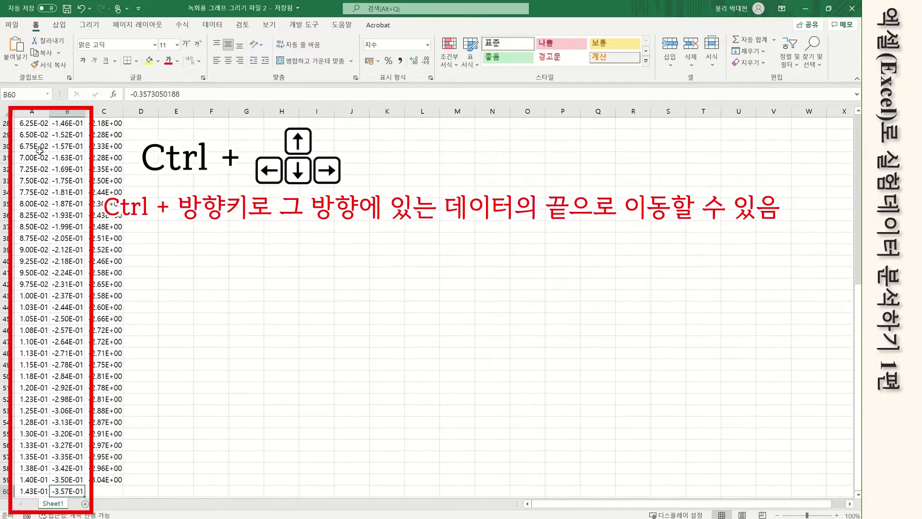
{"action": "key", "text": "ctrl+Left"}
{"action": "key", "text": "ctrl+Up"}
{"action": "key", "text": "Down"}
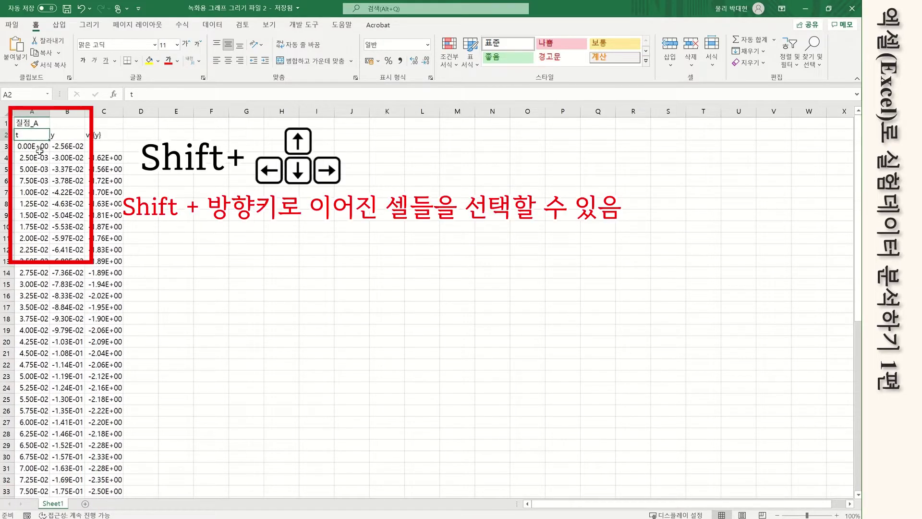
- Select the block of t and y values from A3 to B9
{"action": "key", "text": "Down"}
{"action": "key", "text": "shift+Right"}
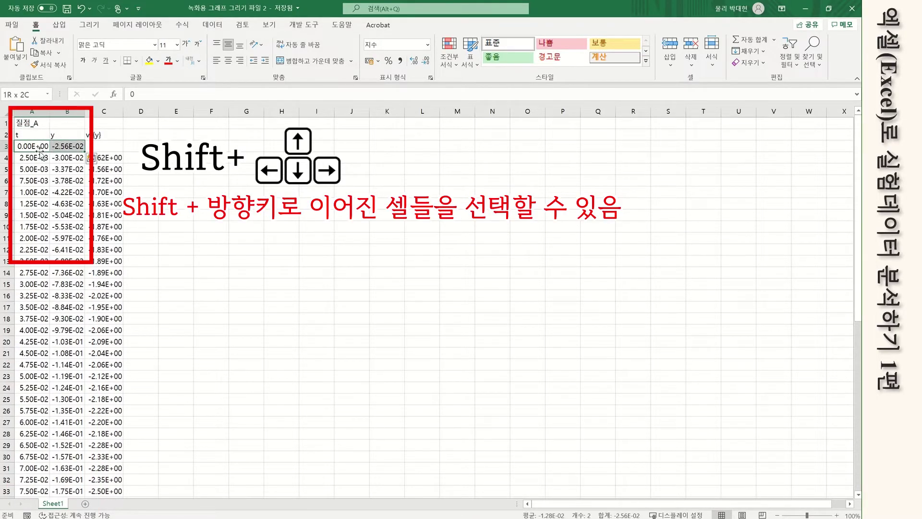
{"action": "key", "text": "shift+Down"}
{"action": "key", "text": "shift+Down"}
{"action": "key", "text": "shift+Down"}
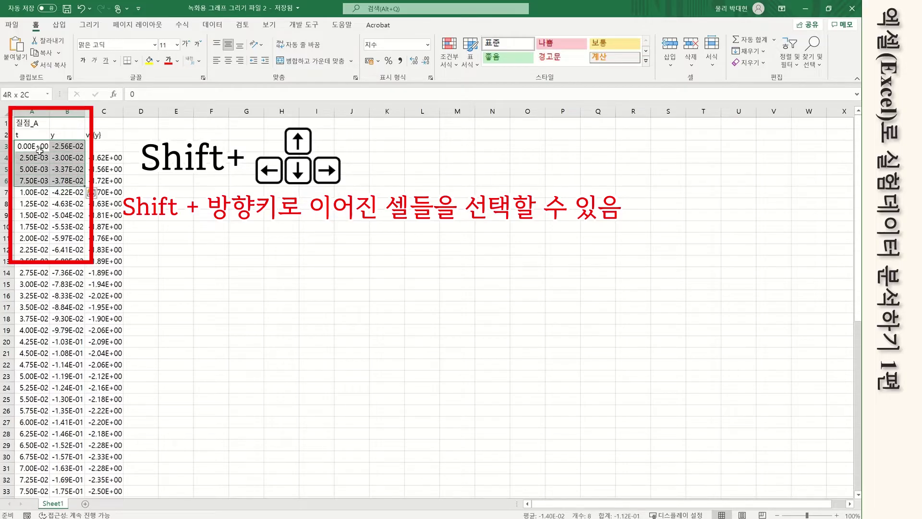
{"action": "key", "text": "shift+Down"}
{"action": "key", "text": "shift+Down"}
{"action": "key", "text": "shift+Down"}
{"action": "key", "text": "shift+Down"}
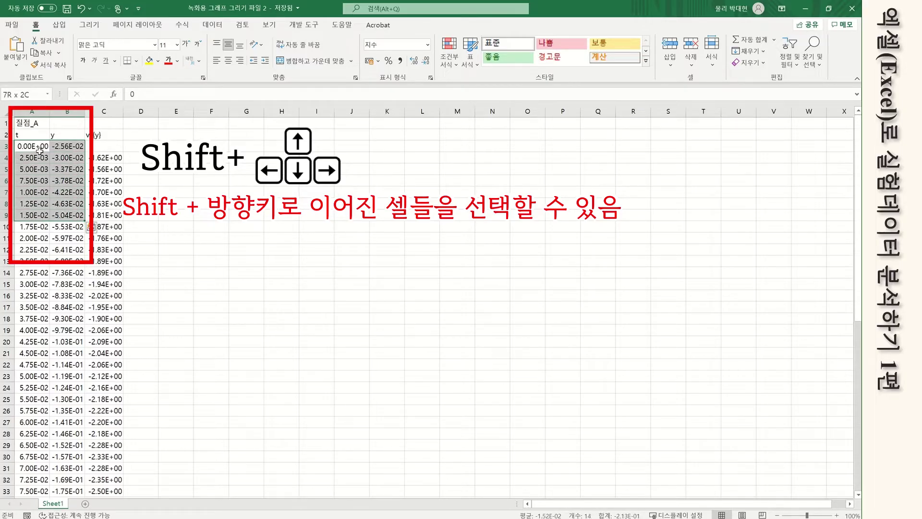
- Shrink and extend the selected block row by row, ending with A3:B6 selected
{"action": "key", "text": "shift+Up"}
{"action": "key", "text": "shift+Up"}
{"action": "key", "text": "shift+Up"}
{"action": "key", "text": "shift+Up"}
{"action": "key", "text": "shift+Up"}
{"action": "key", "text": "shift+Down"}
{"action": "key", "text": "shift+Down"}
{"action": "key", "text": "shift+Down"}
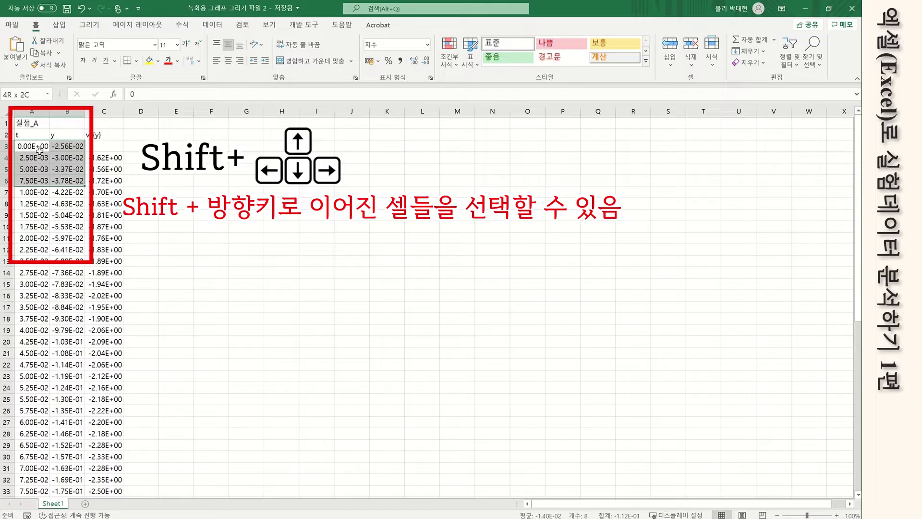
{"action": "key", "text": "shift+Down"}
{"action": "key", "text": "shift+Down"}
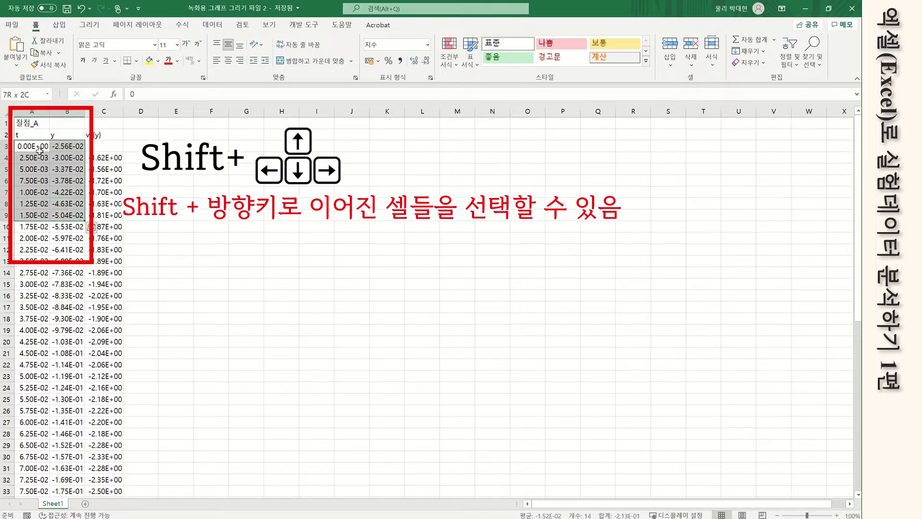
{"action": "key", "text": "shift+Up"}
{"action": "key", "text": "shift+Up"}
{"action": "key", "text": "shift+Up"}
{"action": "key", "text": "shift+Up"}
{"action": "key", "text": "shift+Down"}
{"action": "key", "text": "shift+Down"}
{"action": "key", "text": "shift+Down"}
{"action": "key", "text": "shift+Up"}
{"action": "key", "text": "shift+Up"}
{"action": "key", "text": "shift+Up"}
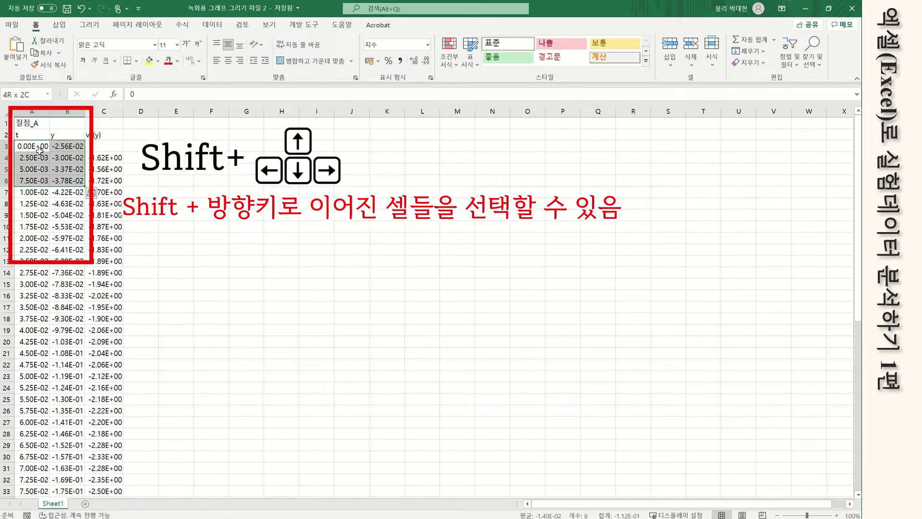
- Extend the selection down to the last data row so it covers A3:B60, and undo the last edit
{"action": "key", "text": "shift+Down"}
{"action": "key", "text": "shift+Down"}
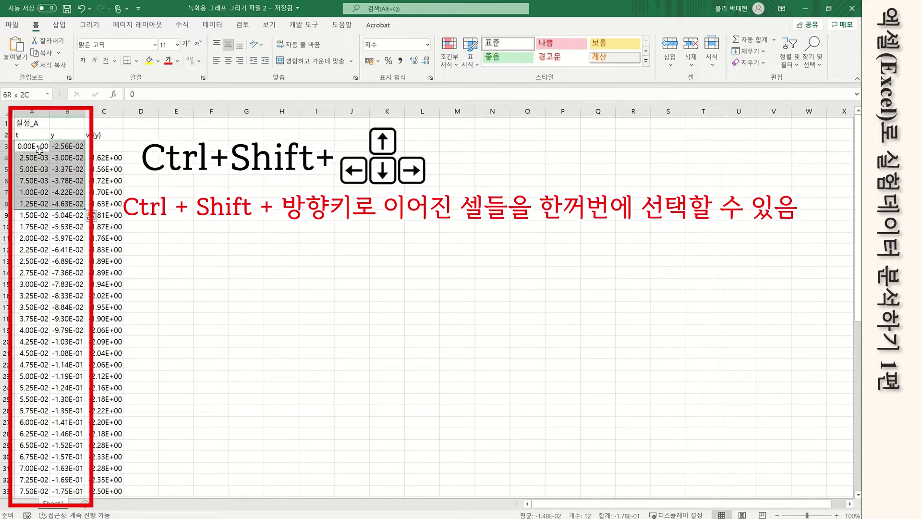
{"action": "key", "text": "ctrl+shift+Down"}
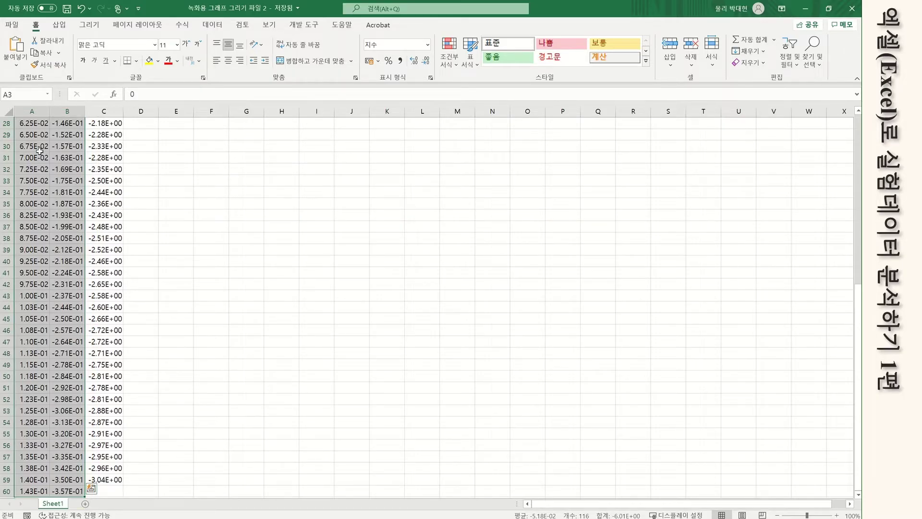
{"action": "key", "text": "ctrl+z"}
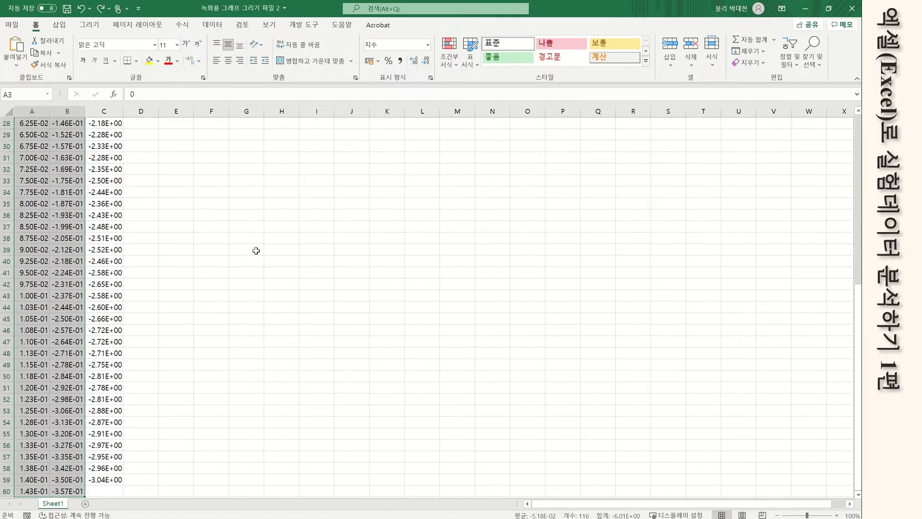
- Insert a markers-only scatter chart from the selected t and y data
{"action": "scroll", "coordinate": [236, 260], "scroll_direction": "up", "scroll_amount": 4}
{"action": "scroll", "coordinate": [236, 261], "scroll_direction": "up", "scroll_amount": 6}
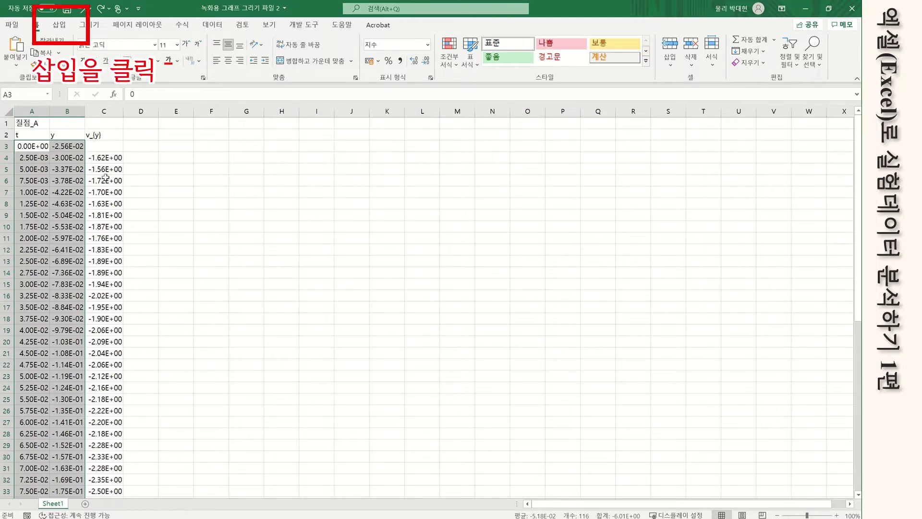
{"action": "left_click", "coordinate": [60, 25]}
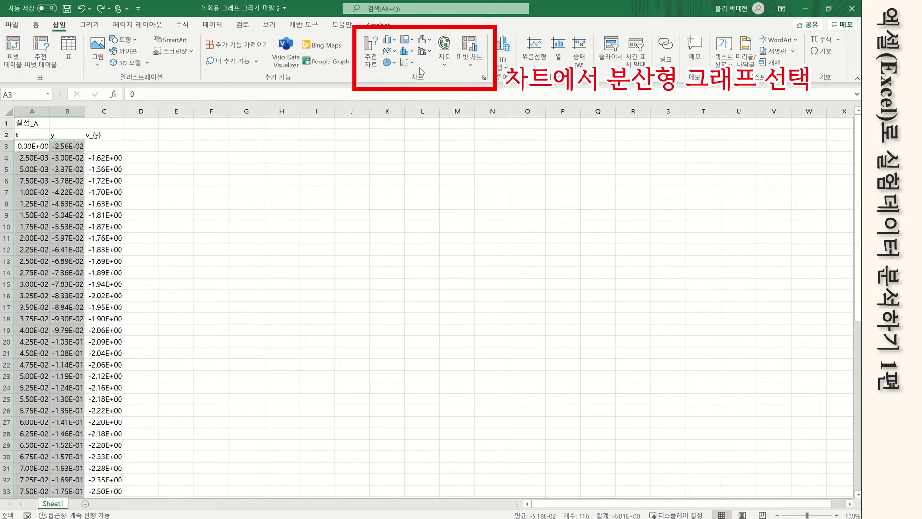
{"action": "left_click", "coordinate": [408, 63]}
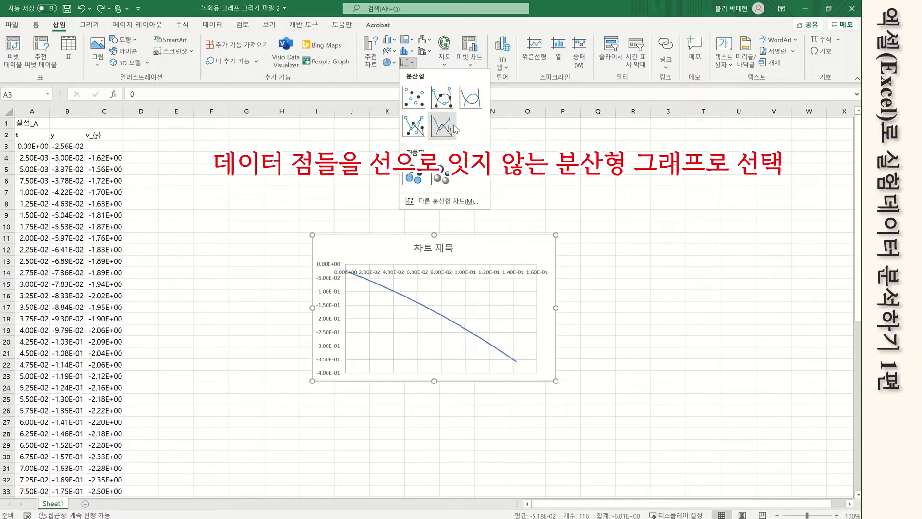
{"action": "left_click", "coordinate": [413, 98]}
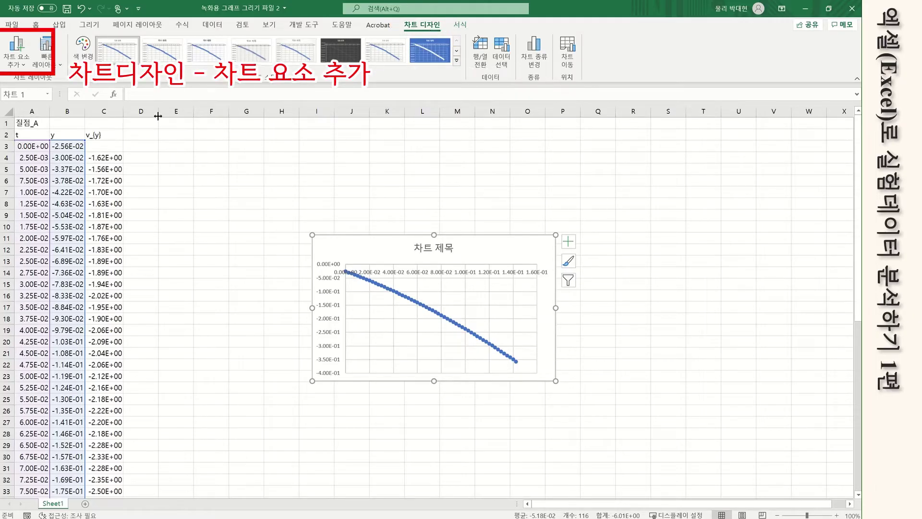
- Add primary horizontal and primary vertical axis titles to the scatter chart
{"action": "left_click", "coordinate": [16, 61]}
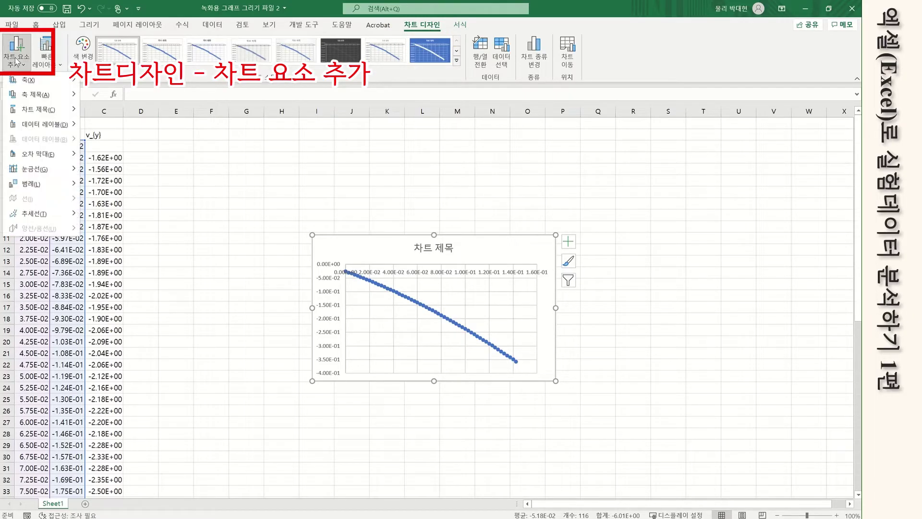
{"action": "mouse_move", "coordinate": [45, 96]}
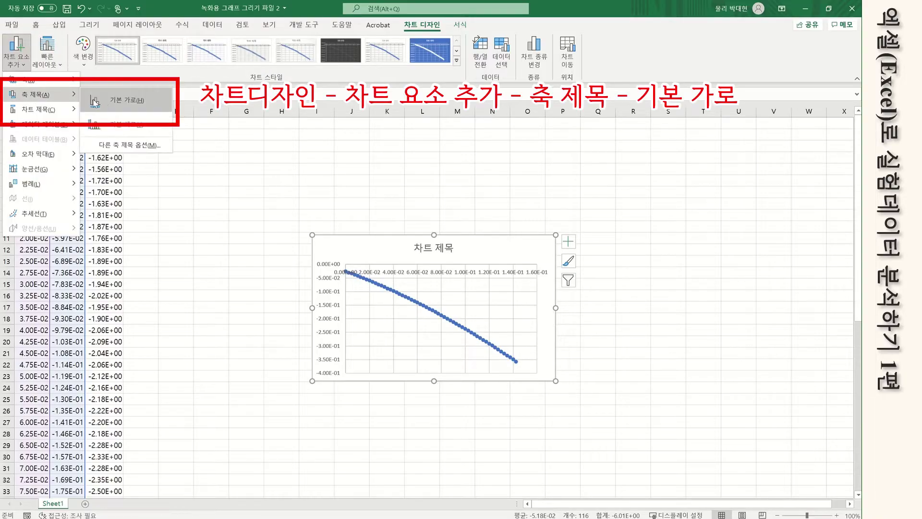
{"action": "left_click", "coordinate": [120, 96]}
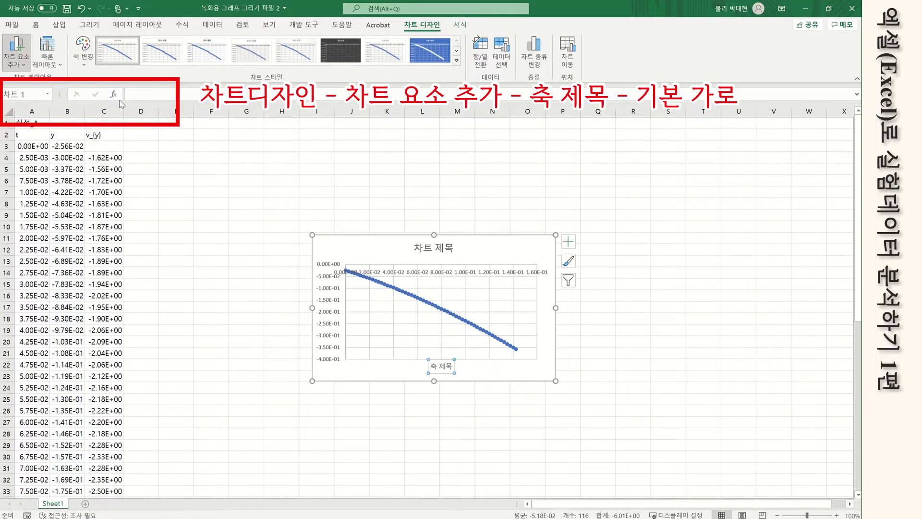
{"action": "left_click", "coordinate": [16, 54]}
{"action": "mouse_move", "coordinate": [36, 93]}
{"action": "left_click", "coordinate": [127, 120]}
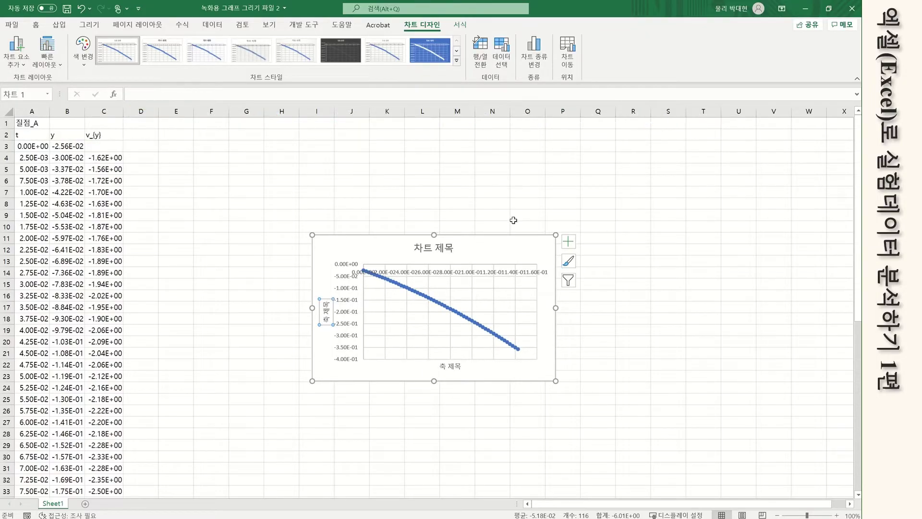
- Set the horizontal axis title to "시간 (s)" and the vertical axis title to "위치 (m)"
{"action": "triple_click", "coordinate": [457, 368]}
{"action": "type", "text": "시간"}
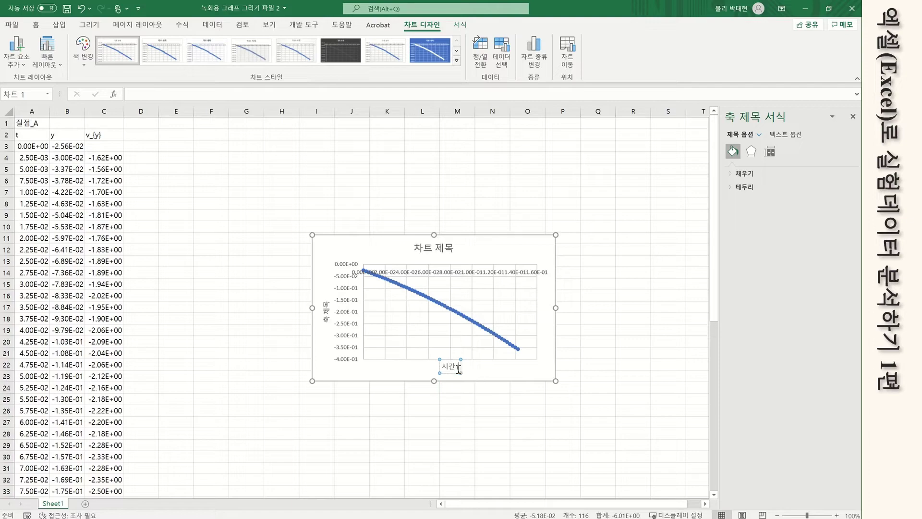
{"action": "type", "text": " (s)"}
{"action": "key", "text": "BackSpace"}
{"action": "type", "text": "위ㅊ"}
{"action": "type", "text": "ㅣ ("}
{"action": "type", "text": "m"}
{"action": "type", "text": ")"}
- Replace the chart's placeholder title with "자유낙하운동의 위치-시간 그래프"
{"action": "left_click", "coordinate": [450, 249]}
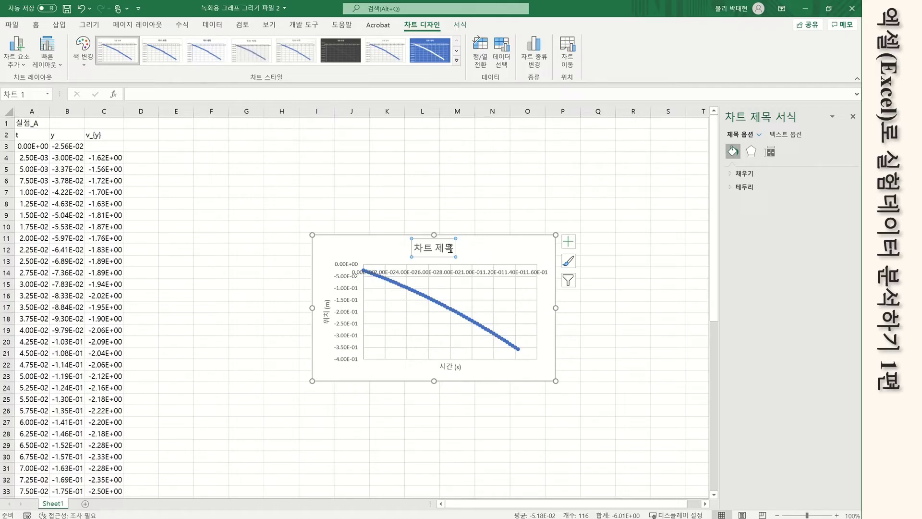
{"action": "key", "text": "BackSpace"}
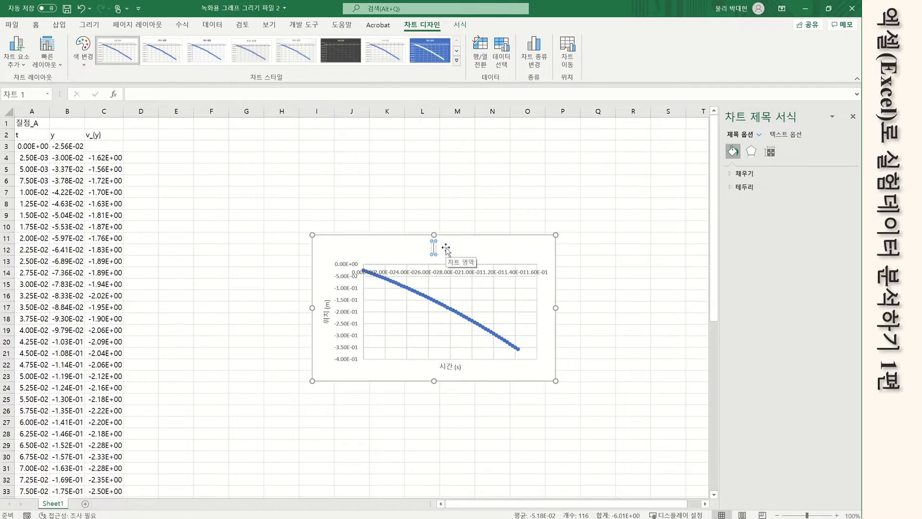
{"action": "type", "text": "자유낙"}
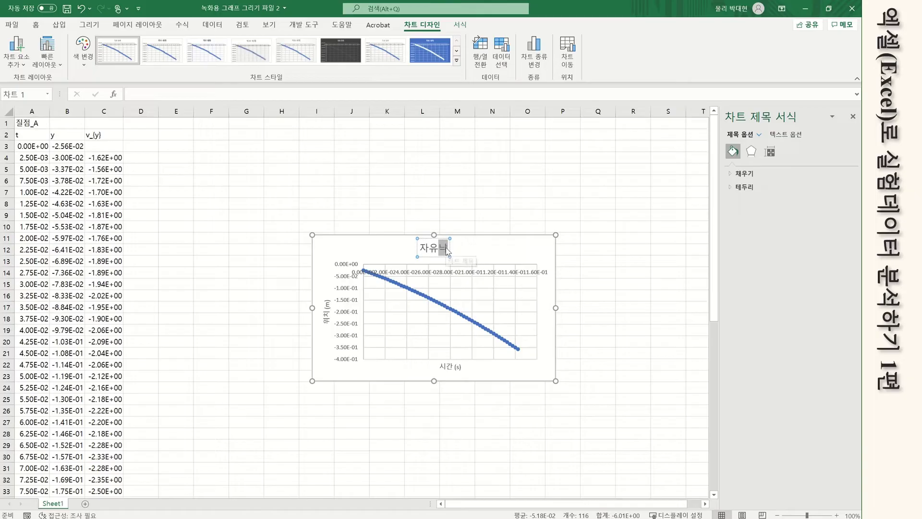
{"action": "type", "text": "하운똥의 윛"}
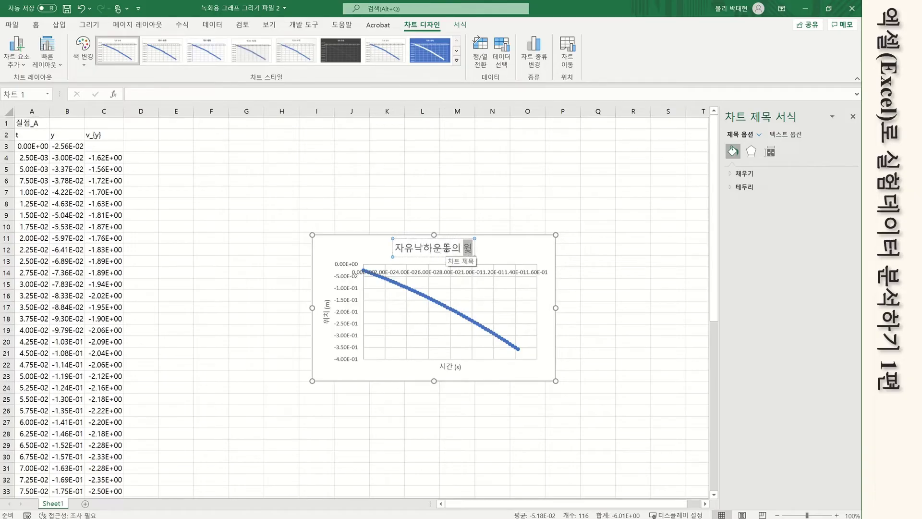
{"action": "type", "text": "치-시간 그래프"}
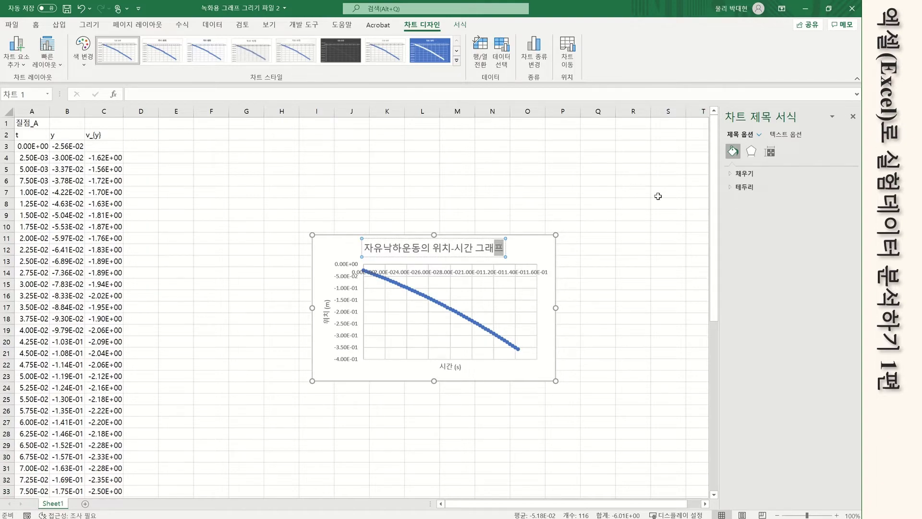
- Enlarge the chart to span about columns D to Q, and move the "시간 (s)" title above the far end of the time axis
{"action": "left_click", "coordinate": [547, 256]}
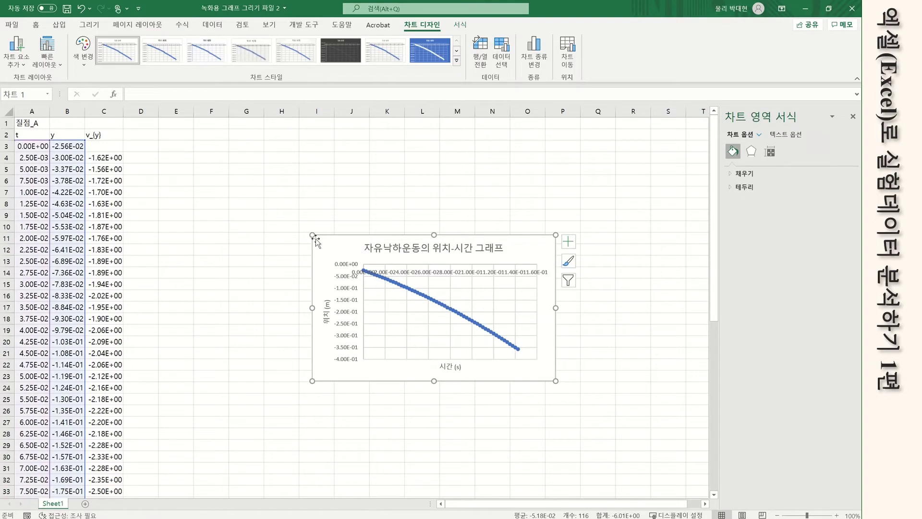
{"action": "left_click_drag", "start_coordinate": [313, 235], "coordinate": [168, 153]}
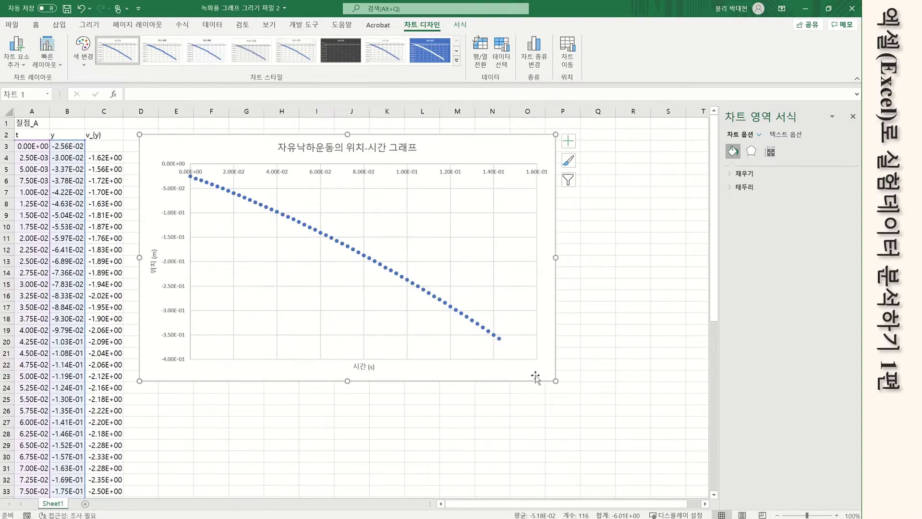
{"action": "left_click_drag", "start_coordinate": [556, 381], "coordinate": [618, 440]}
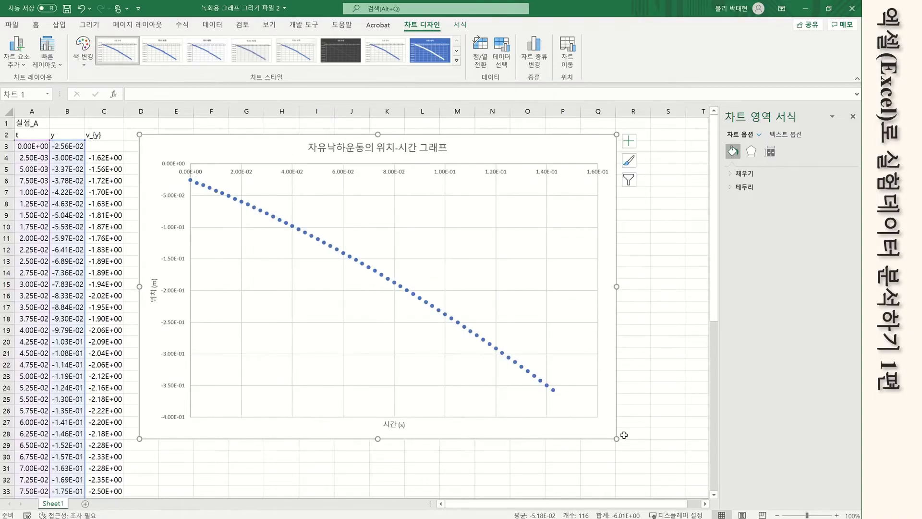
{"action": "key", "text": "Escape"}
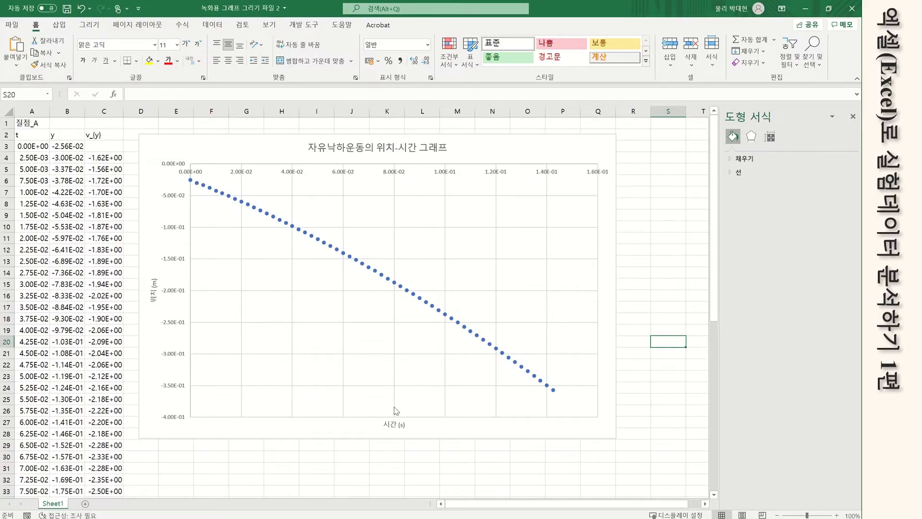
{"action": "left_click", "coordinate": [399, 423]}
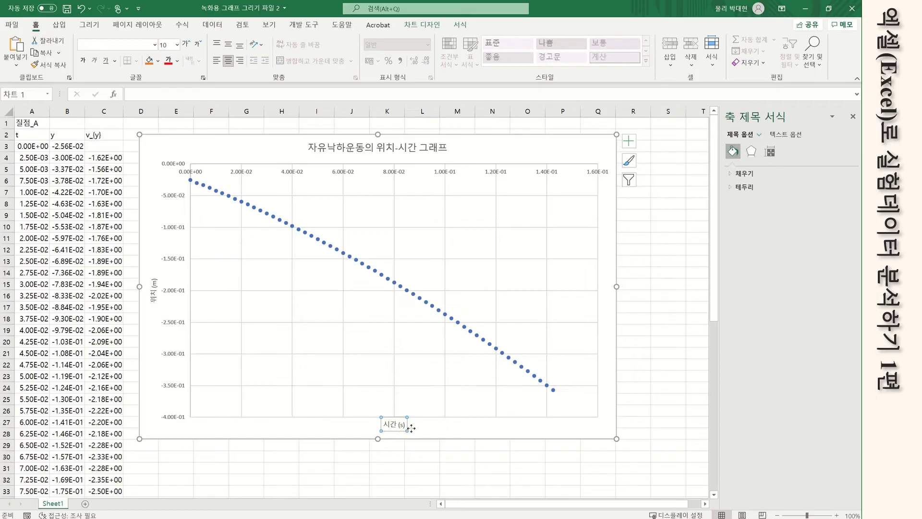
{"action": "left_click_drag", "start_coordinate": [408, 426], "coordinate": [596, 162]}
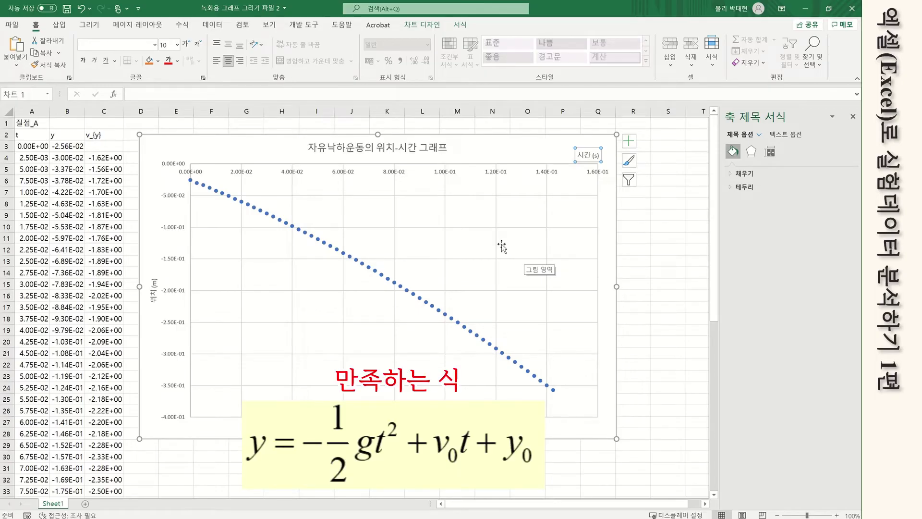
- Add a second-order polynomial trendline to the position data series and display its equation on the chart
{"action": "left_click", "coordinate": [372, 270]}
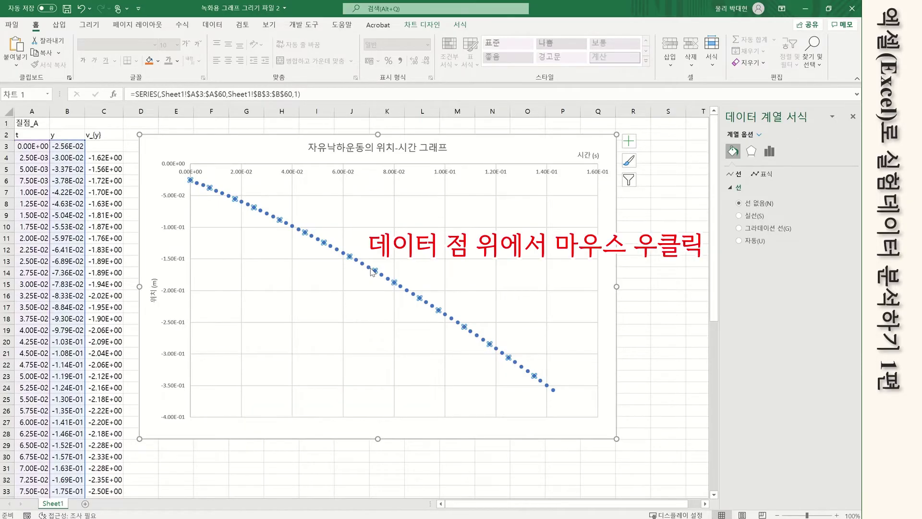
{"action": "right_click", "coordinate": [372, 272]}
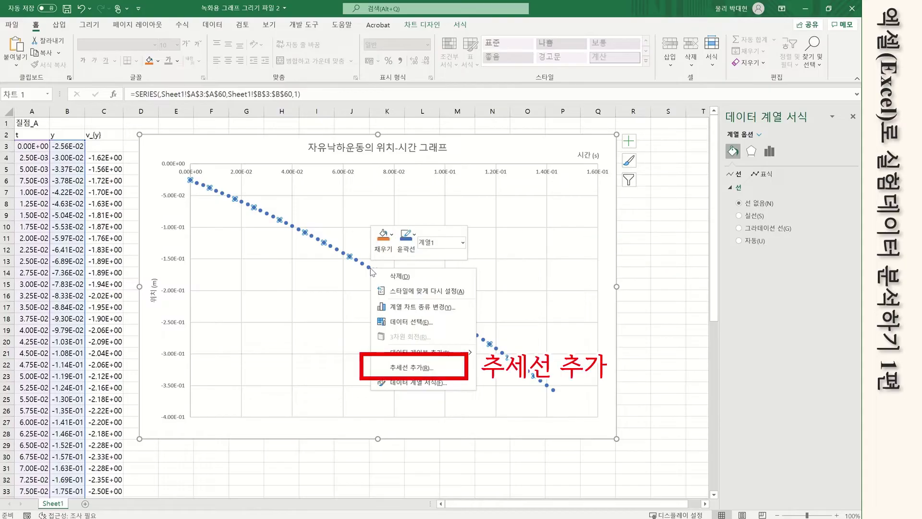
{"action": "left_click", "coordinate": [426, 368]}
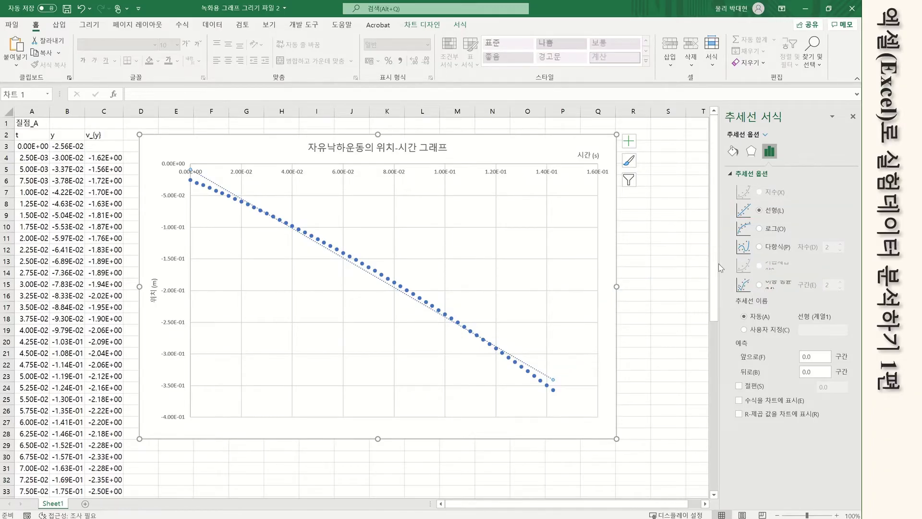
{"action": "left_click_drag", "start_coordinate": [719, 263], "coordinate": [675, 265]}
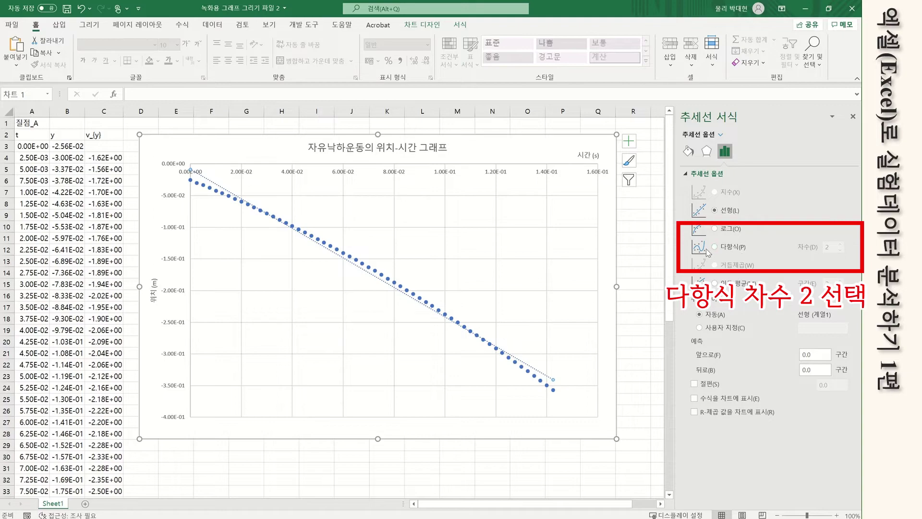
{"action": "left_click", "coordinate": [735, 247]}
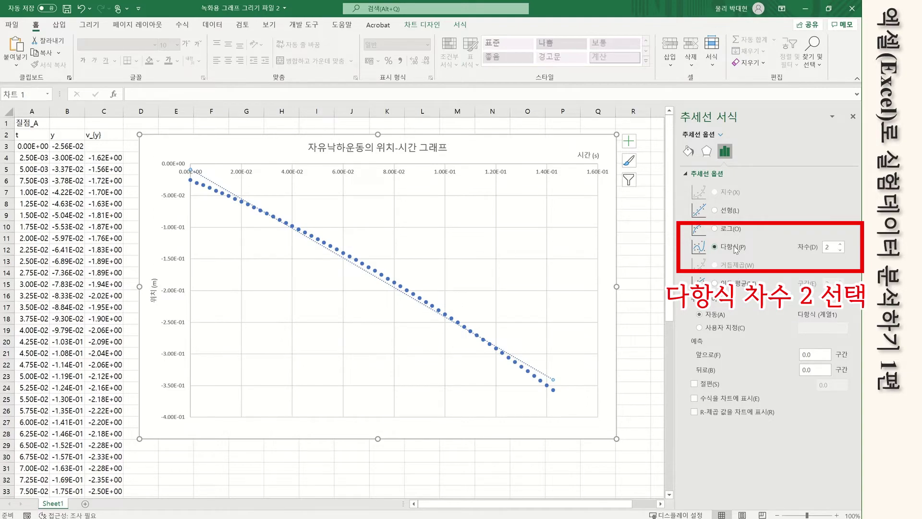
{"action": "left_click", "coordinate": [841, 244]}
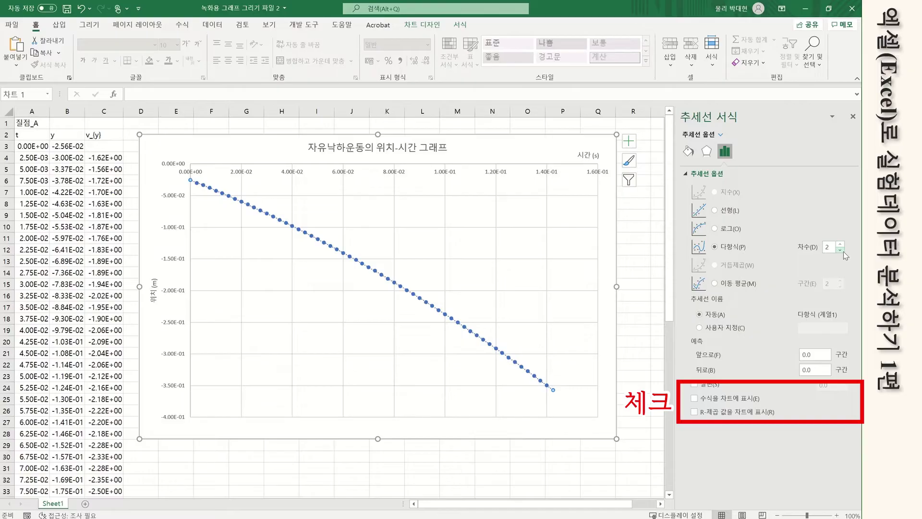
{"action": "left_click", "coordinate": [713, 402]}
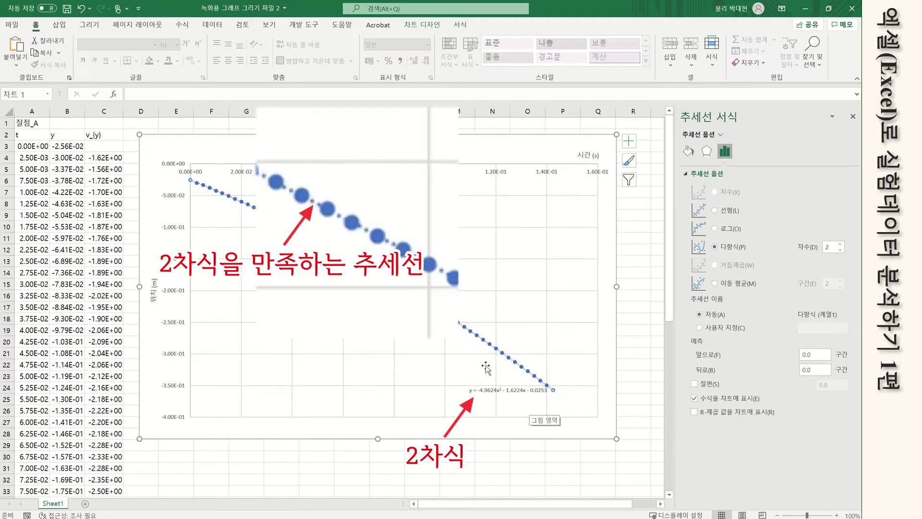
- Enlarge the font of the trendline equation label on the position-time chart
{"action": "left_click", "coordinate": [601, 303]}
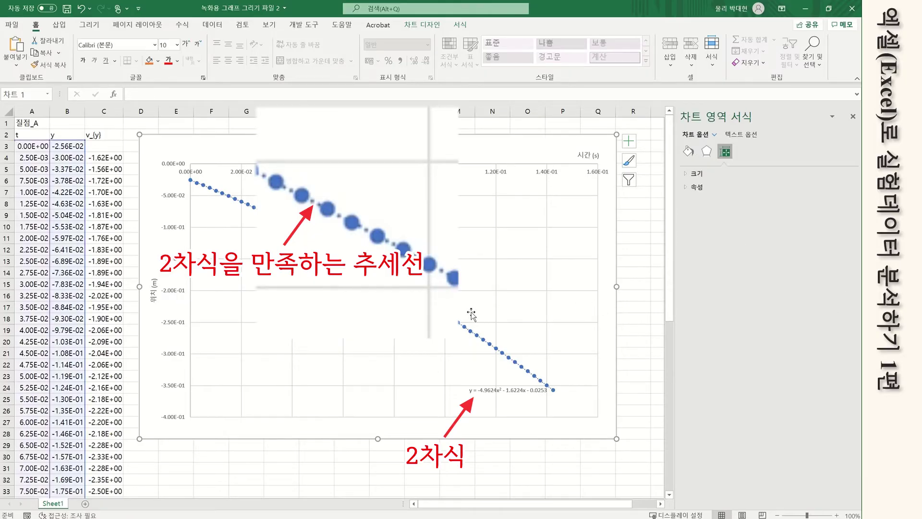
{"action": "left_click", "coordinate": [498, 398]}
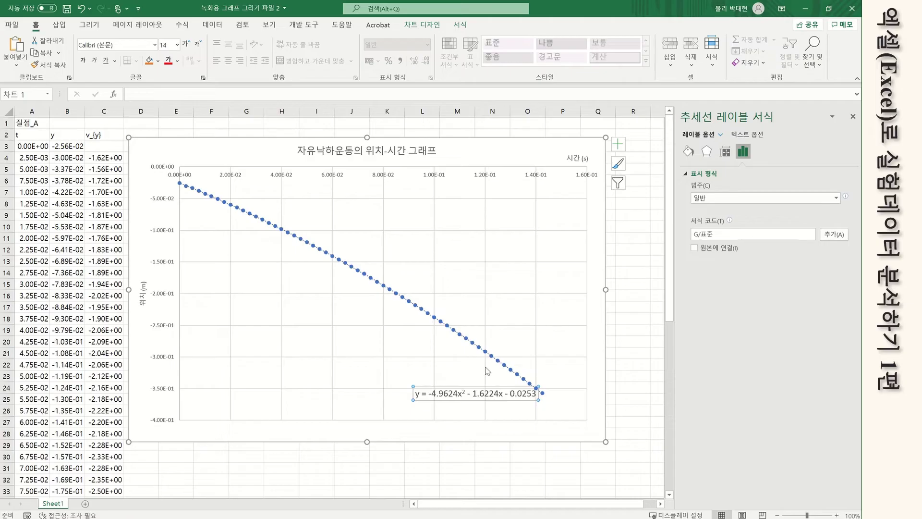
{"action": "left_click", "coordinate": [188, 47]}
{"action": "left_click", "coordinate": [188, 47]}
{"action": "left_click", "coordinate": [188, 47]}
{"action": "left_click", "coordinate": [188, 47]}
{"action": "left_click", "coordinate": [188, 47]}
{"action": "left_click", "coordinate": [188, 47]}
{"action": "left_click", "coordinate": [188, 47]}
{"action": "left_click", "coordinate": [188, 48]}
{"action": "left_click", "coordinate": [188, 47]}
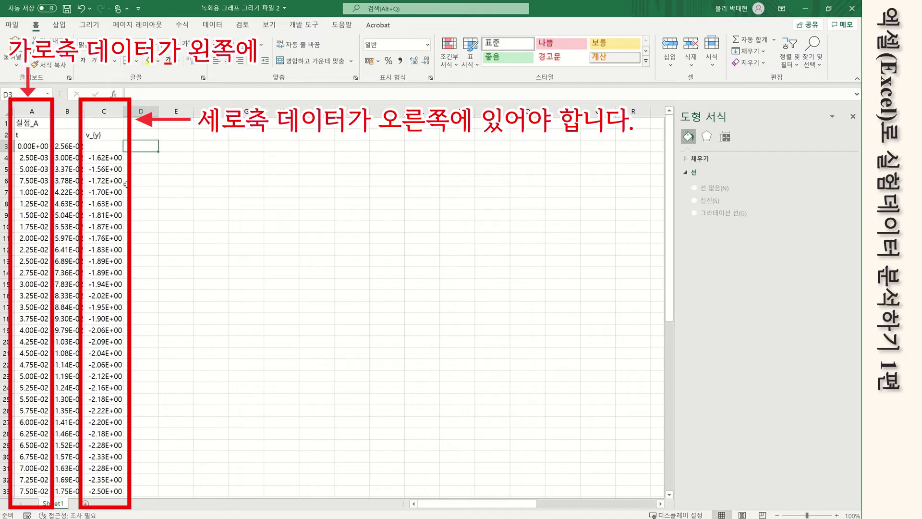
{"action": "left_click", "coordinate": [35, 111]}
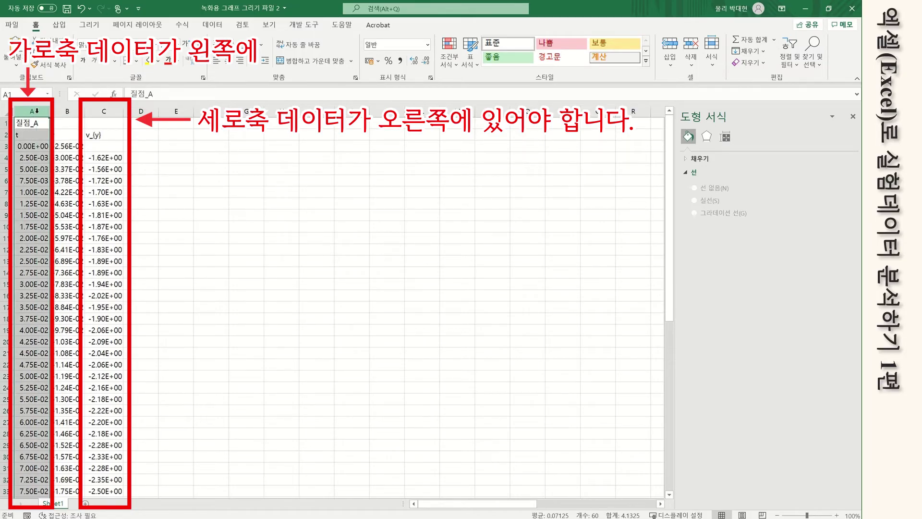
{"action": "left_click", "coordinate": [105, 110], "text": "ctrl"}
{"action": "left_click", "coordinate": [106, 111]}
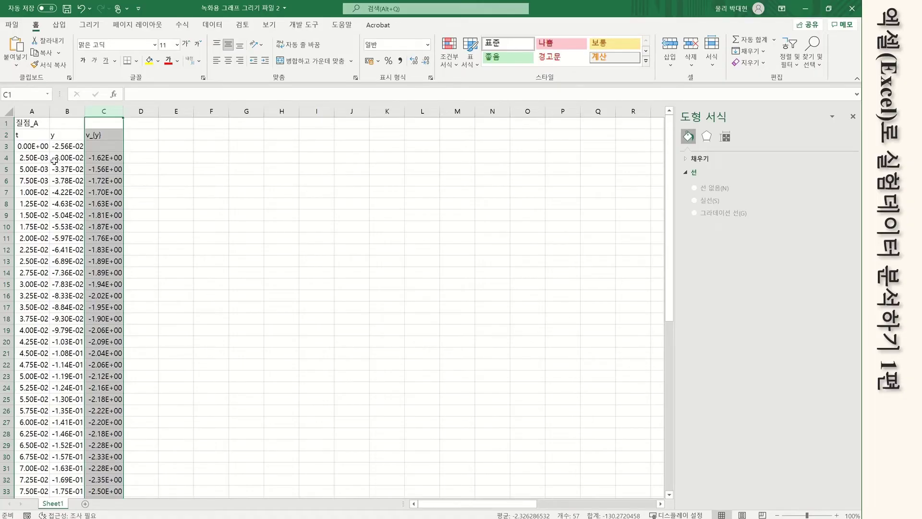
- Select the time data from A3 down to its last value together with the velocity data from C3 down
{"action": "left_click", "coordinate": [43, 147]}
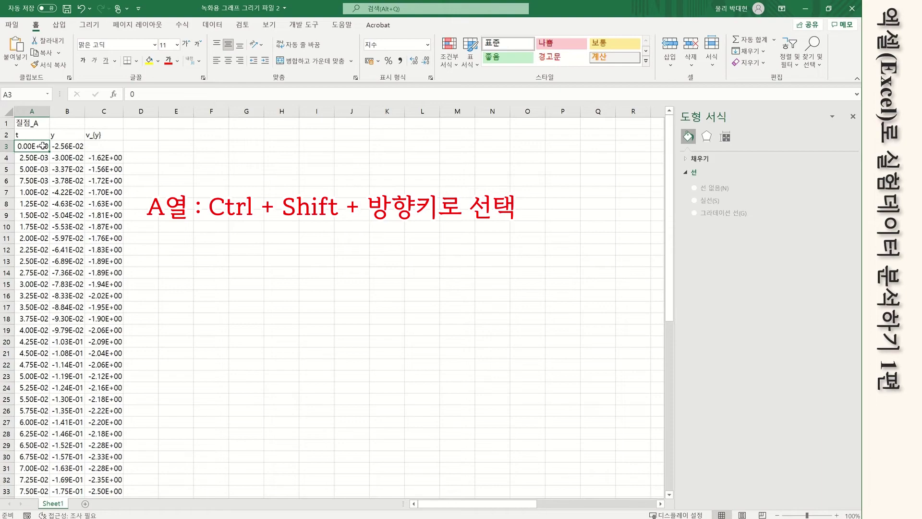
{"action": "key", "text": "ctrl+shift+Down"}
{"action": "scroll", "coordinate": [268, 239], "scroll_direction": "up", "scroll_amount": 7}
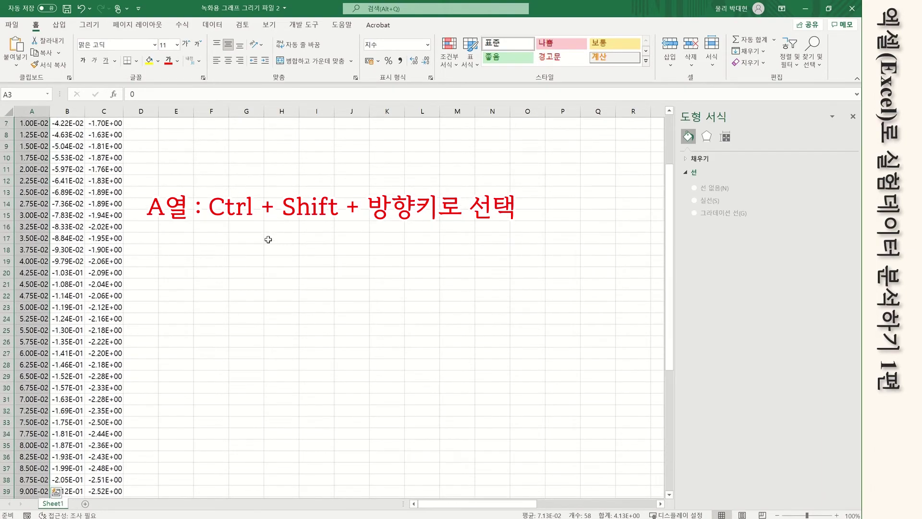
{"action": "scroll", "coordinate": [268, 239], "scroll_direction": "up", "scroll_amount": 2}
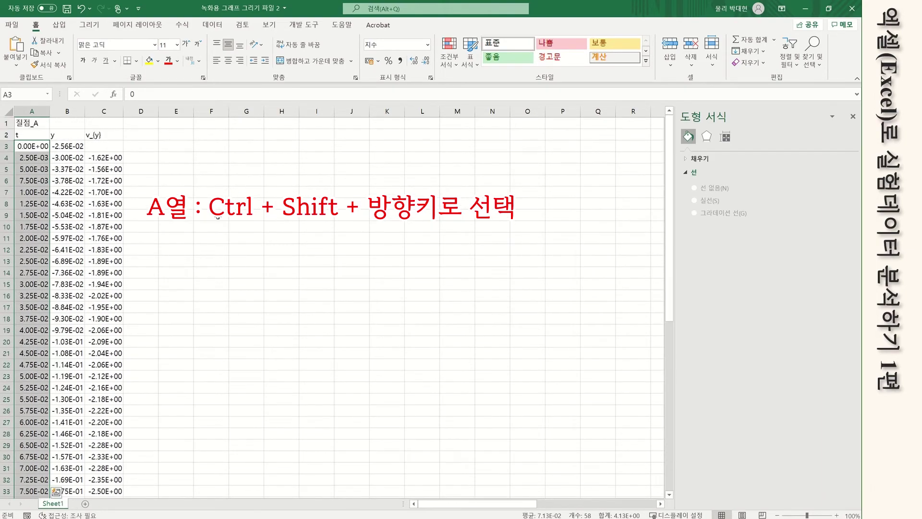
{"action": "left_click", "coordinate": [115, 146], "text": "ctrl"}
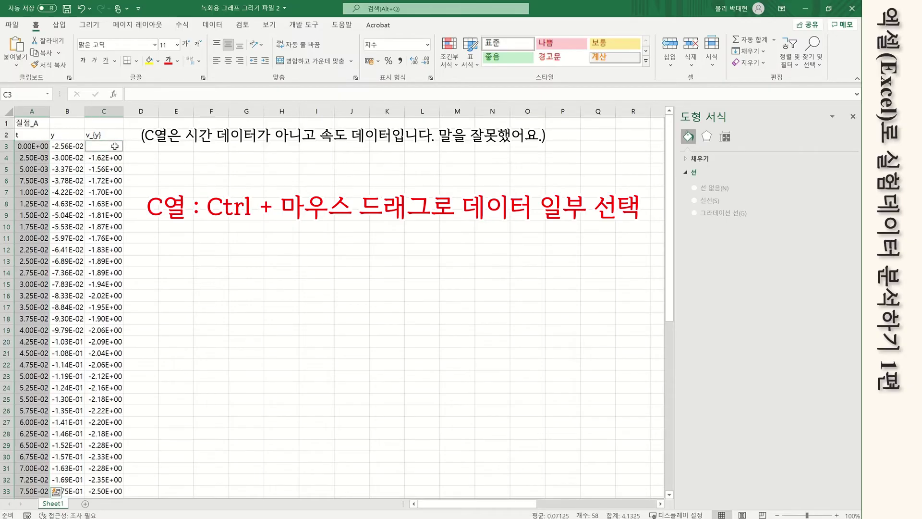
{"action": "left_click_drag", "start_coordinate": [115, 146], "coordinate": [111, 180]}
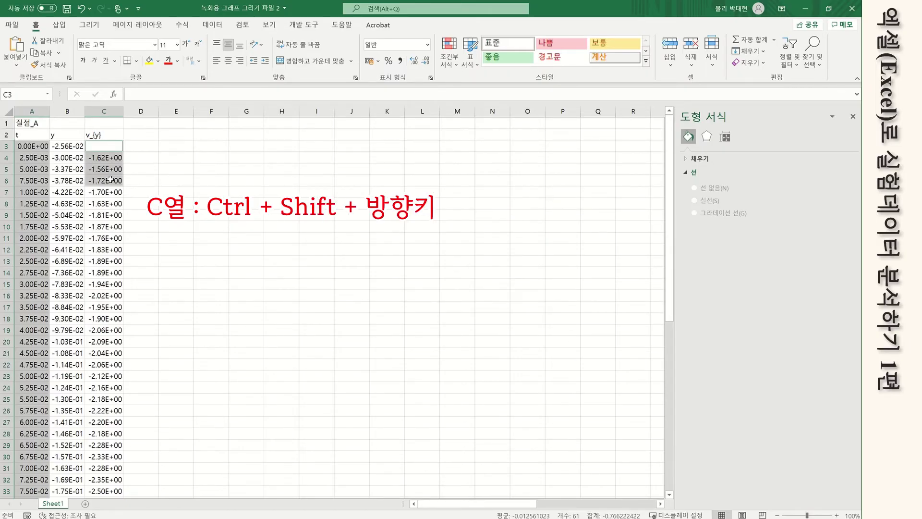
{"action": "key", "text": "ctrl+shift+Down"}
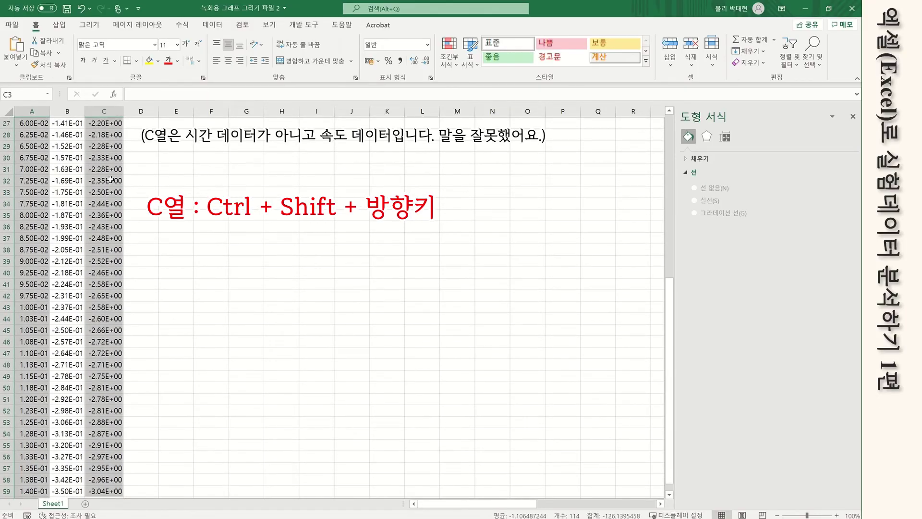
{"action": "scroll", "coordinate": [111, 179], "scroll_direction": "up", "scroll_amount": 9}
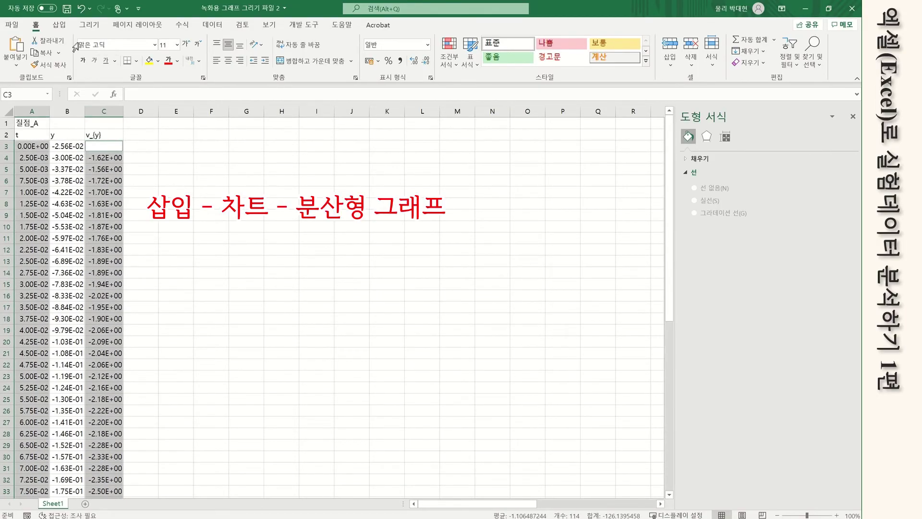
- Insert a markers-only scatter chart from the selected time and velocity data, delete it and clear the range selection
{"action": "left_click", "coordinate": [60, 27]}
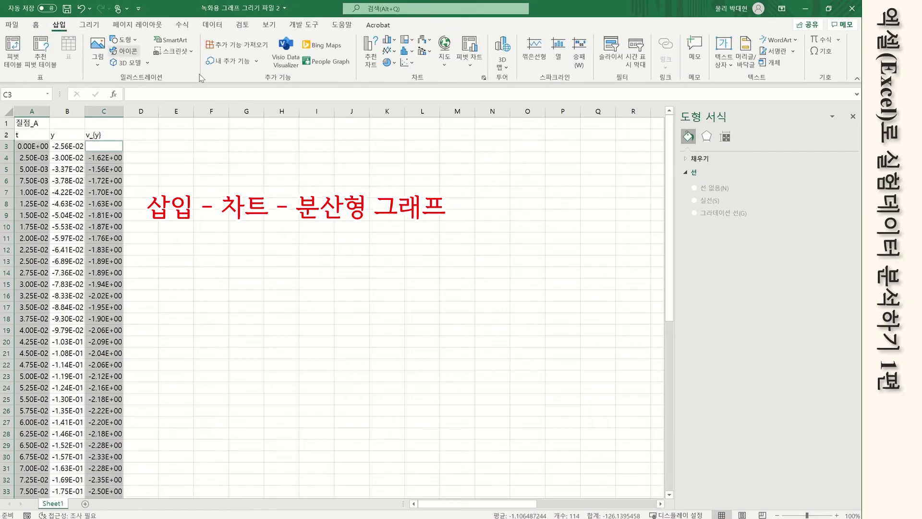
{"action": "left_click", "coordinate": [414, 66]}
{"action": "left_click", "coordinate": [414, 98]}
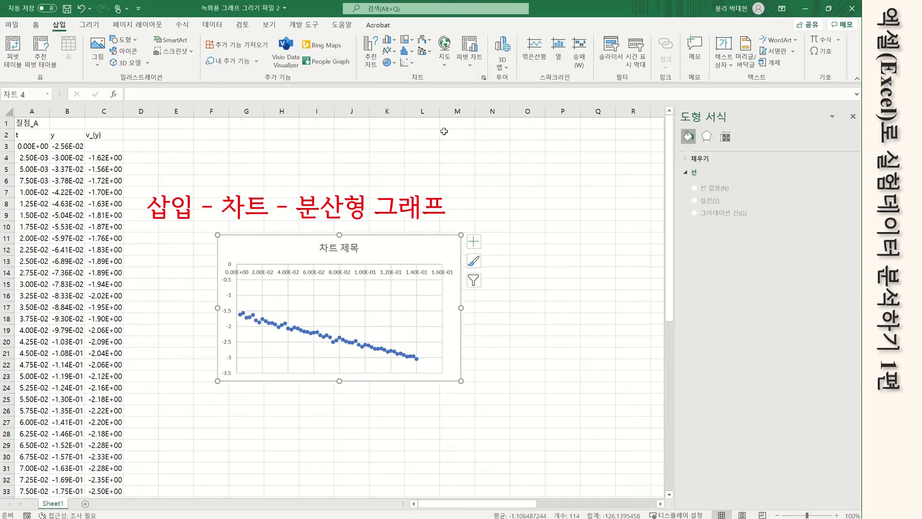
{"action": "key", "text": "Delete"}
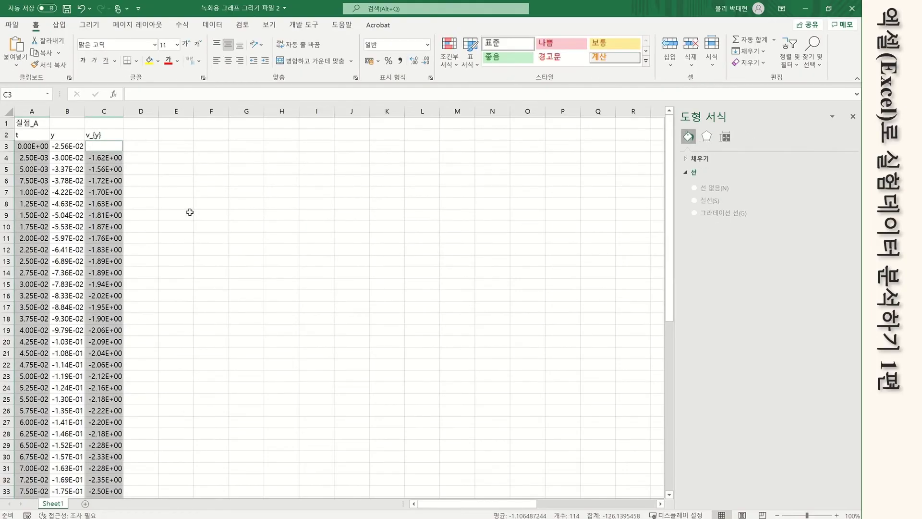
{"action": "left_click", "coordinate": [191, 212]}
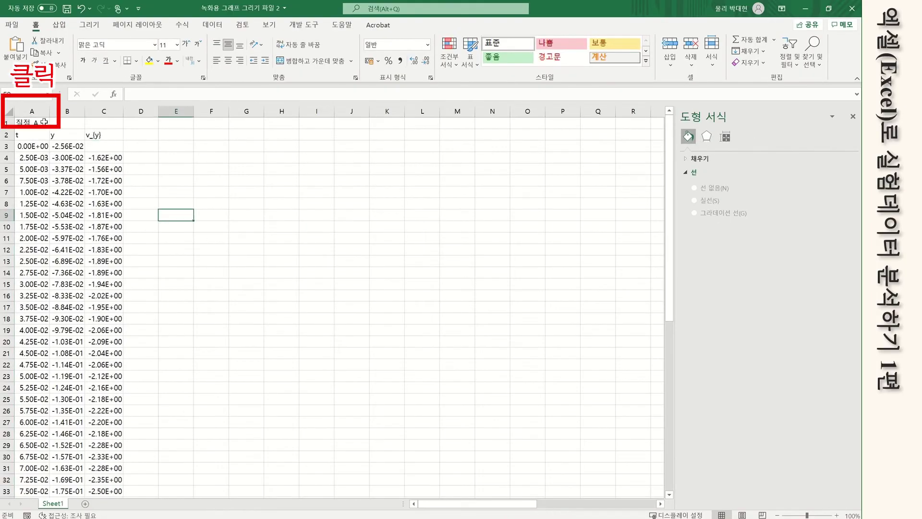
- Insert a markers-only scatter chart from columns A and C, and shrink its source range to exclude the text in rows 1 and 2
{"action": "left_click", "coordinate": [35, 110]}
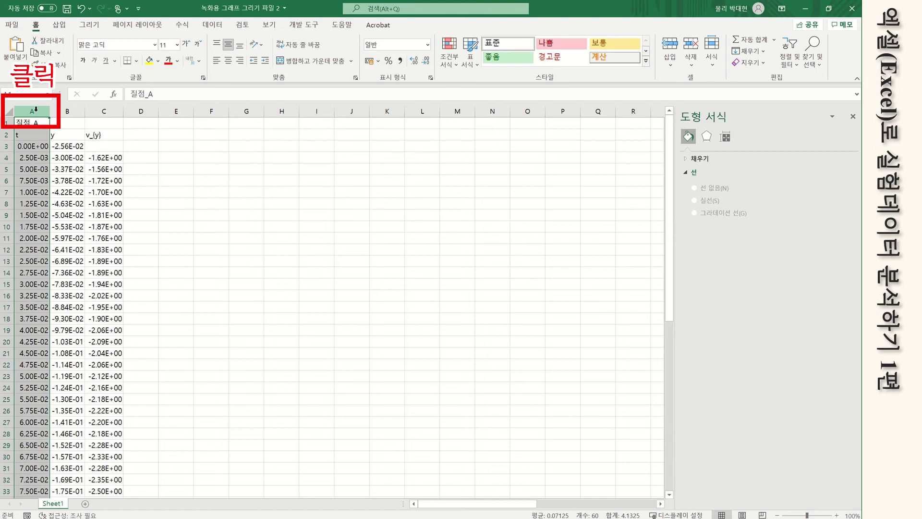
{"action": "left_click", "coordinate": [111, 110], "text": "ctrl"}
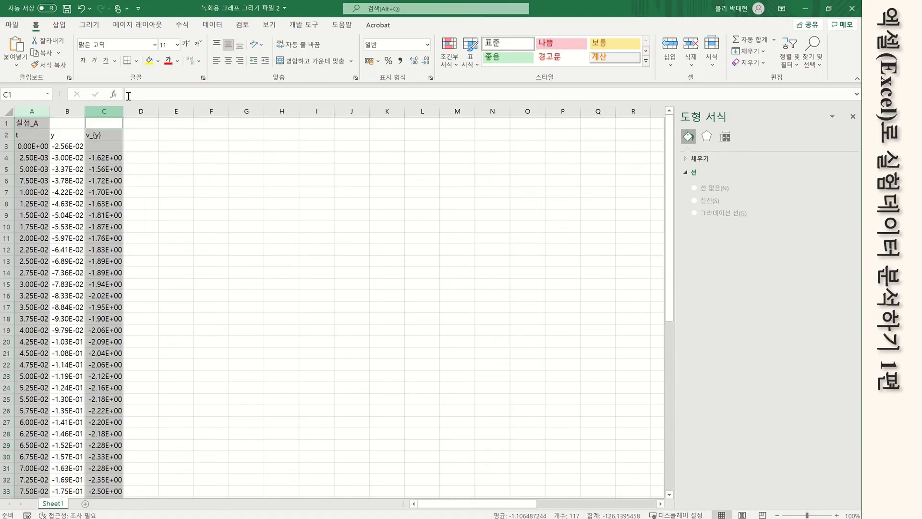
{"action": "left_click", "coordinate": [60, 24]}
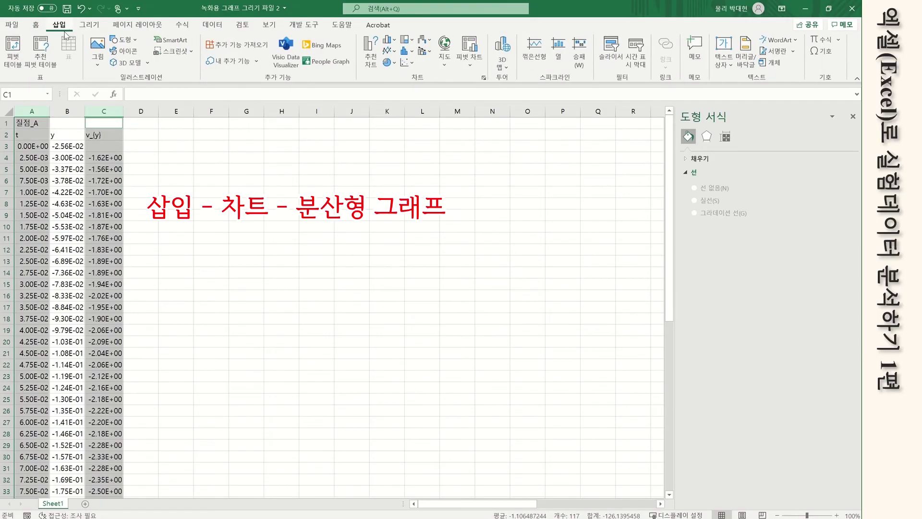
{"action": "left_click", "coordinate": [412, 64]}
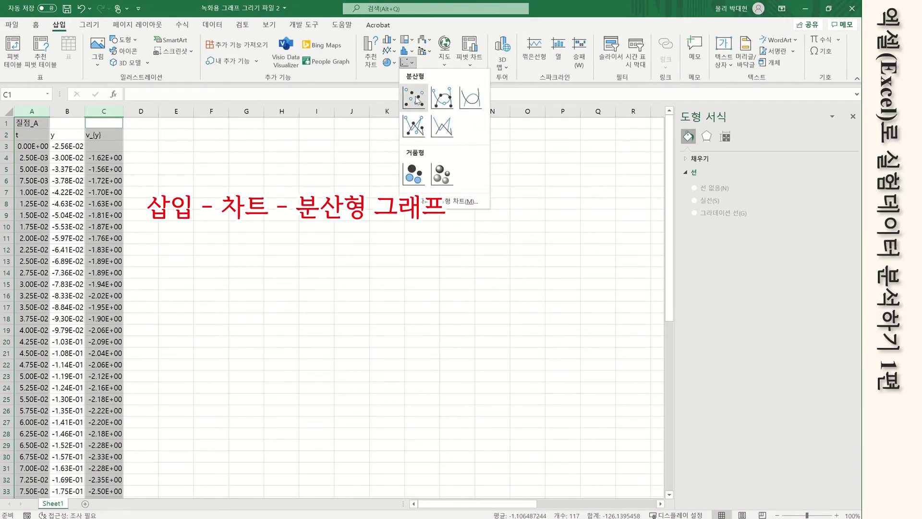
{"action": "left_click", "coordinate": [414, 95]}
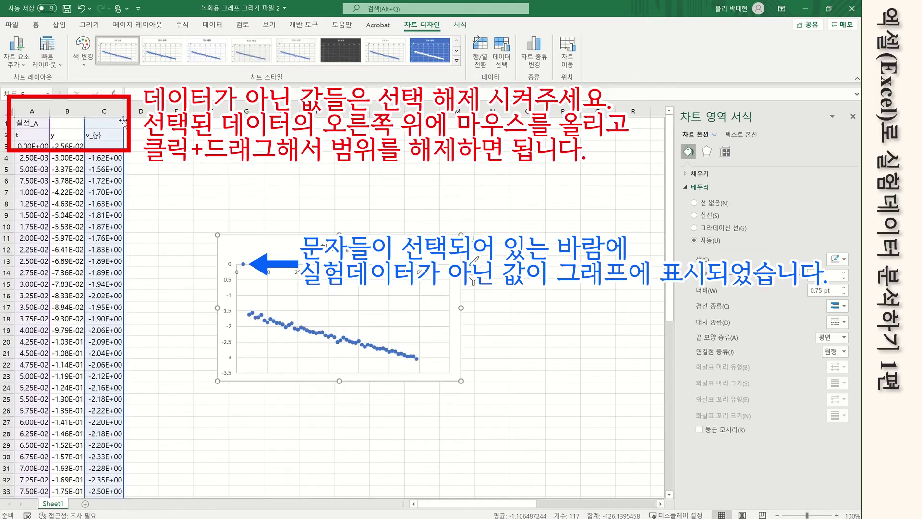
{"action": "left_click_drag", "start_coordinate": [124, 118], "coordinate": [124, 140]}
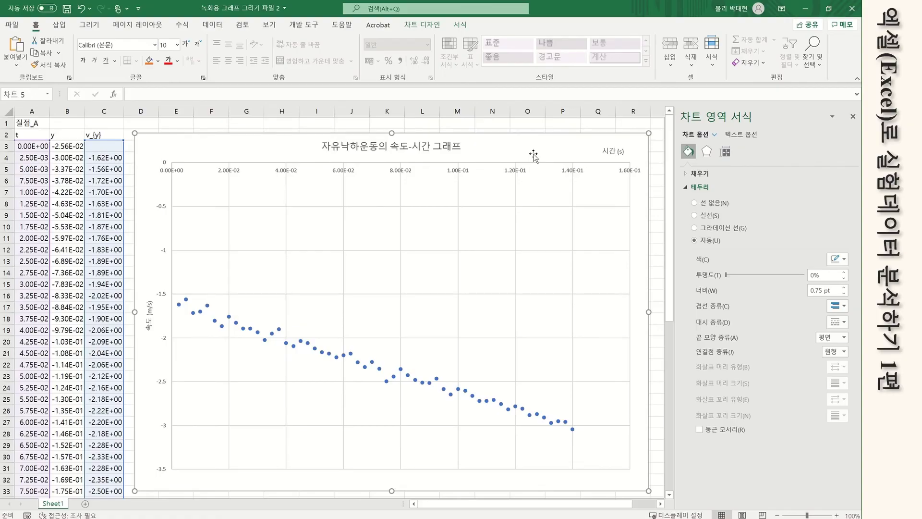
- Add a linear trendline to the velocity data series and display its equation on the chart
{"action": "right_click", "coordinate": [372, 363]}
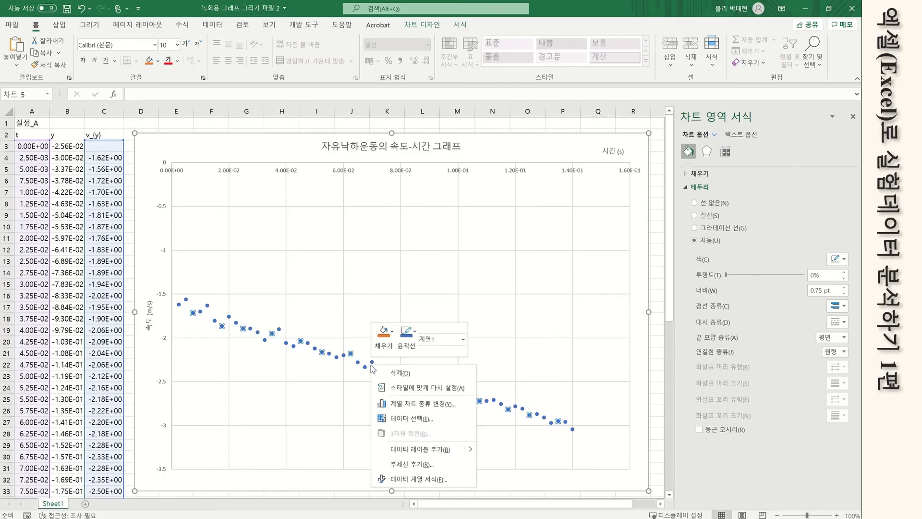
{"action": "left_click", "coordinate": [414, 464]}
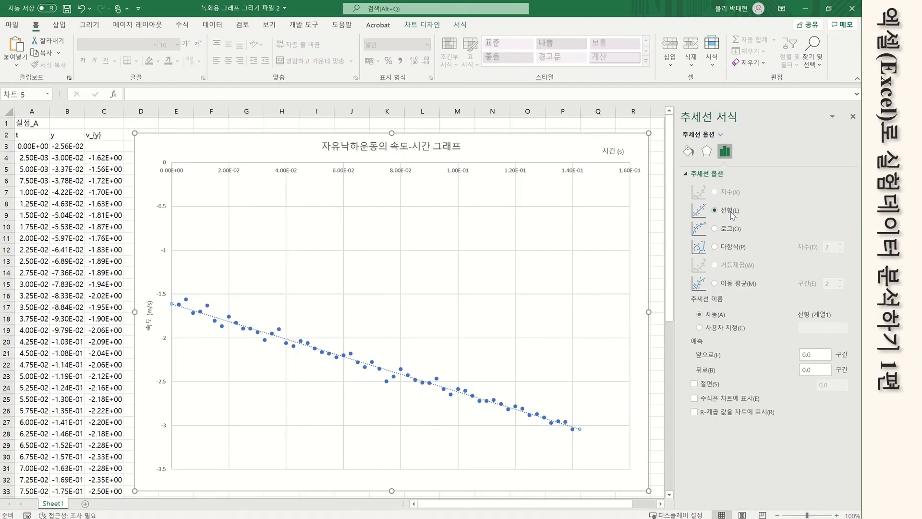
{"action": "left_click", "coordinate": [728, 400]}
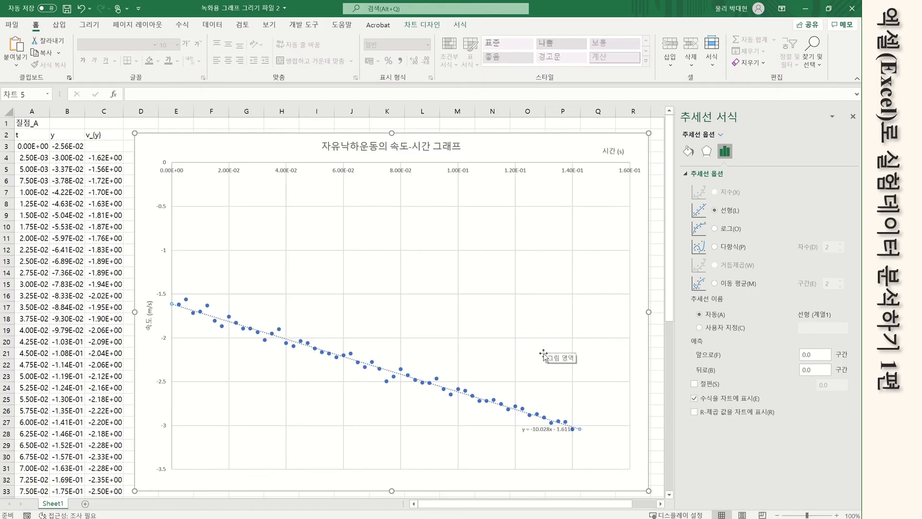
- Enlarge the font of the trendline equation label on the velocity-time chart
{"action": "left_click", "coordinate": [543, 429]}
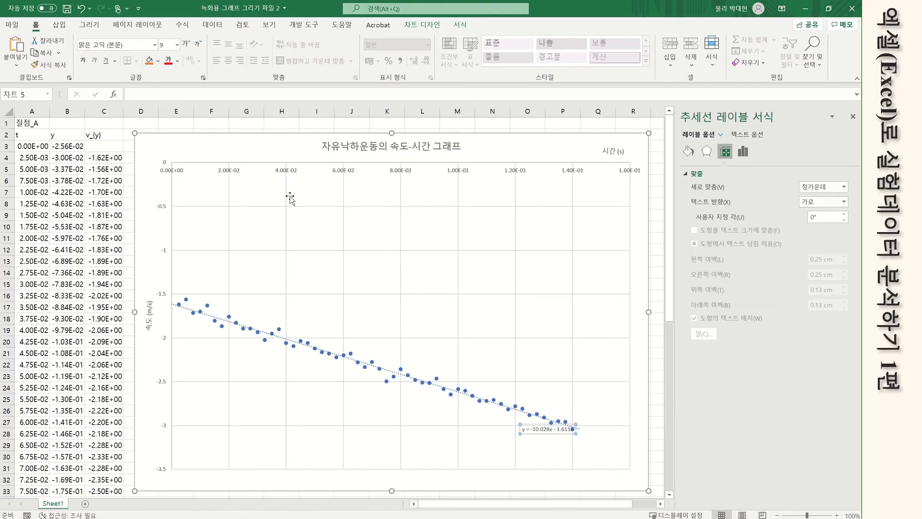
{"action": "left_click", "coordinate": [186, 44]}
{"action": "left_click", "coordinate": [186, 44]}
{"action": "left_click", "coordinate": [186, 44]}
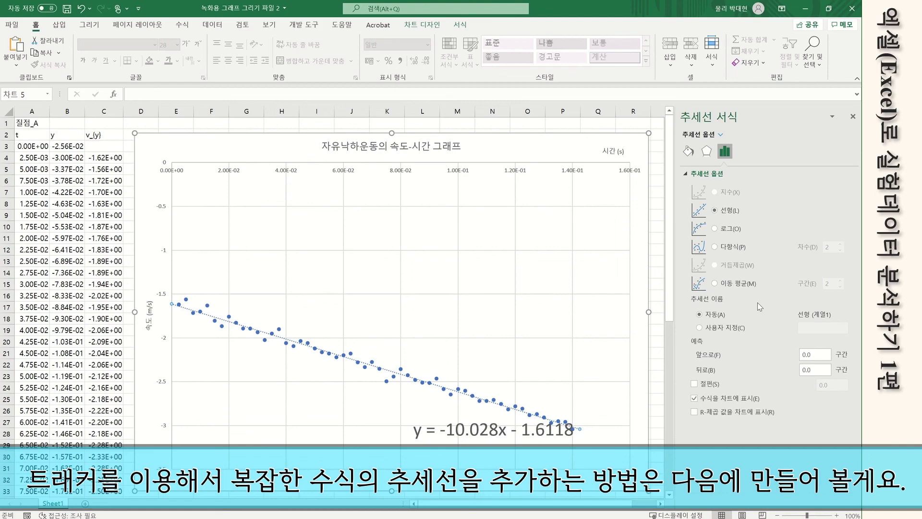
{"action": "left_click", "coordinate": [563, 147]}
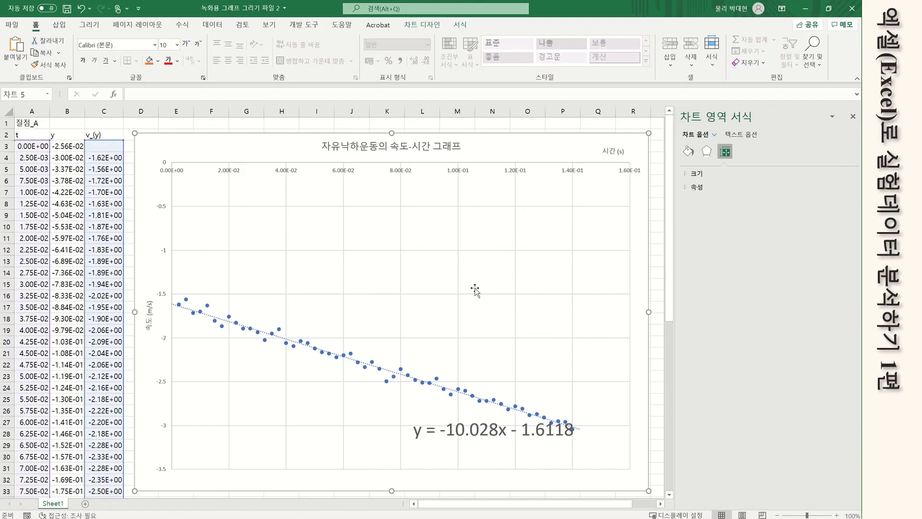